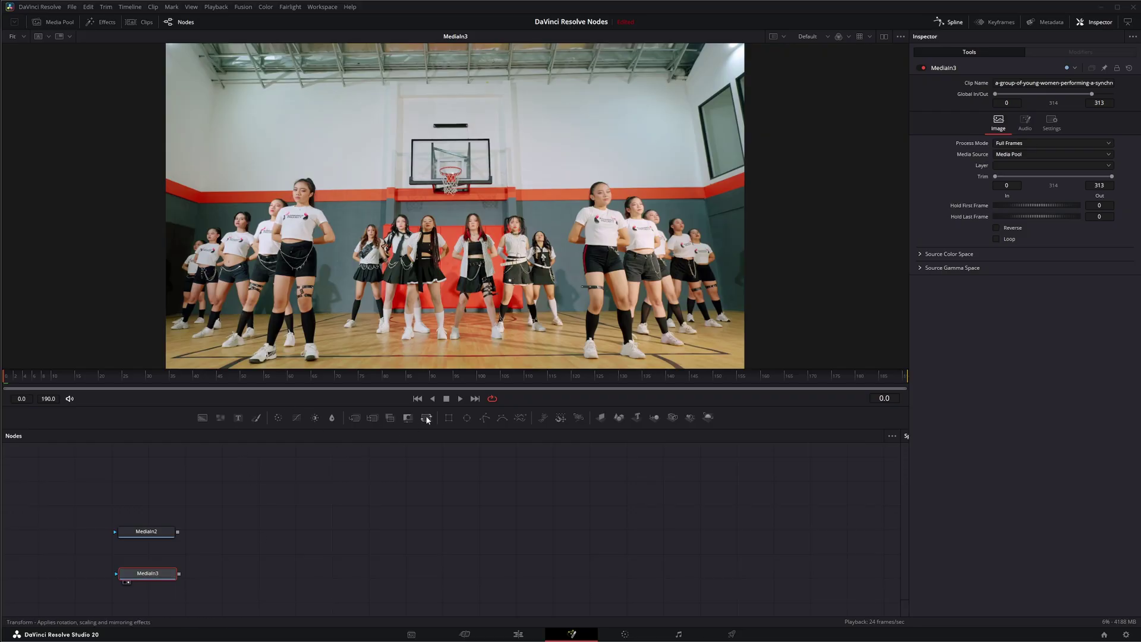
Add a Transform node to the graph, then select and delete it
{"action": "left_click_drag", "start_coordinate": [428, 420], "coordinate": [427, 509]}
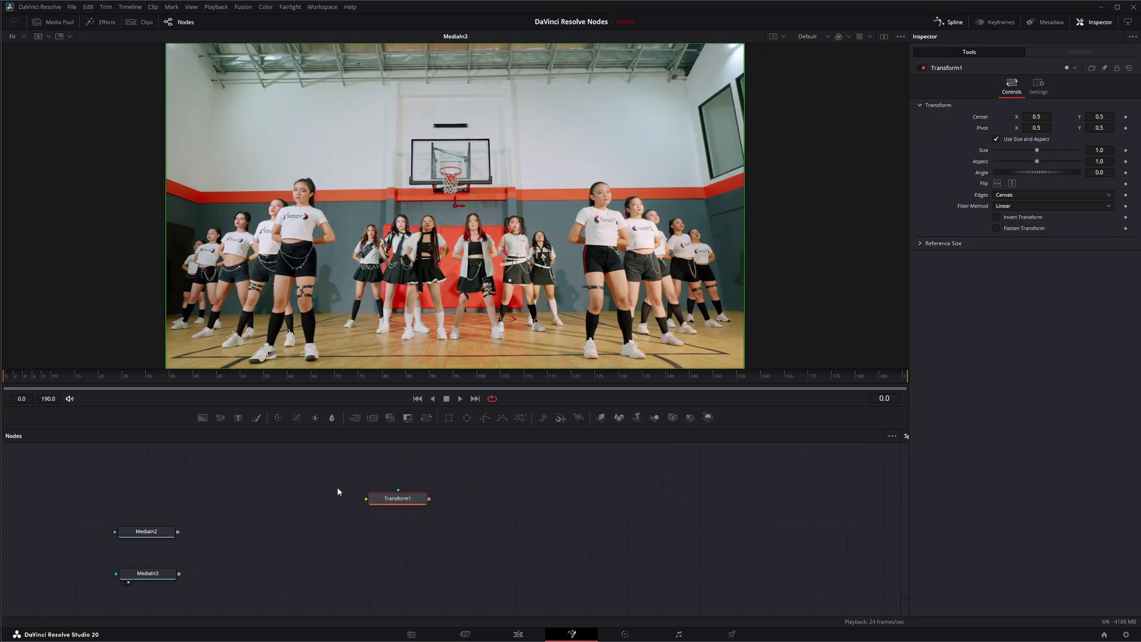
{"action": "left_click_drag", "start_coordinate": [336, 484], "coordinate": [479, 534]}
{"action": "key", "text": "Delete"}
Add a Transform node after MediaIn3 using the tool search for 'tran'
{"action": "left_click", "coordinate": [152, 574]}
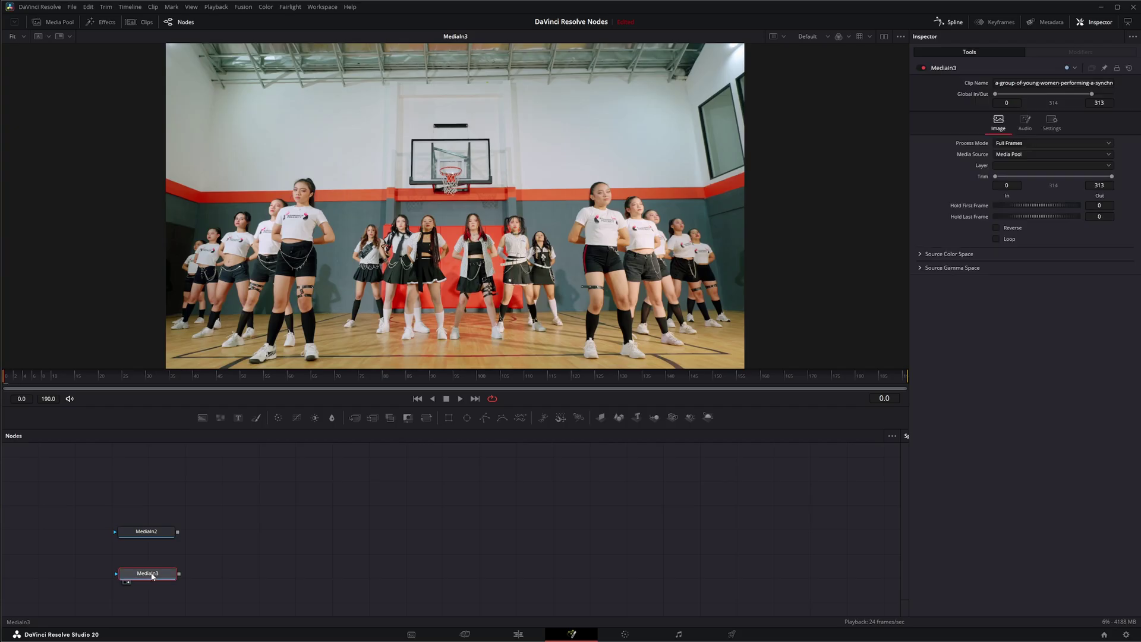
{"action": "key", "text": "shift+space"}
{"action": "type", "text": "tr"}
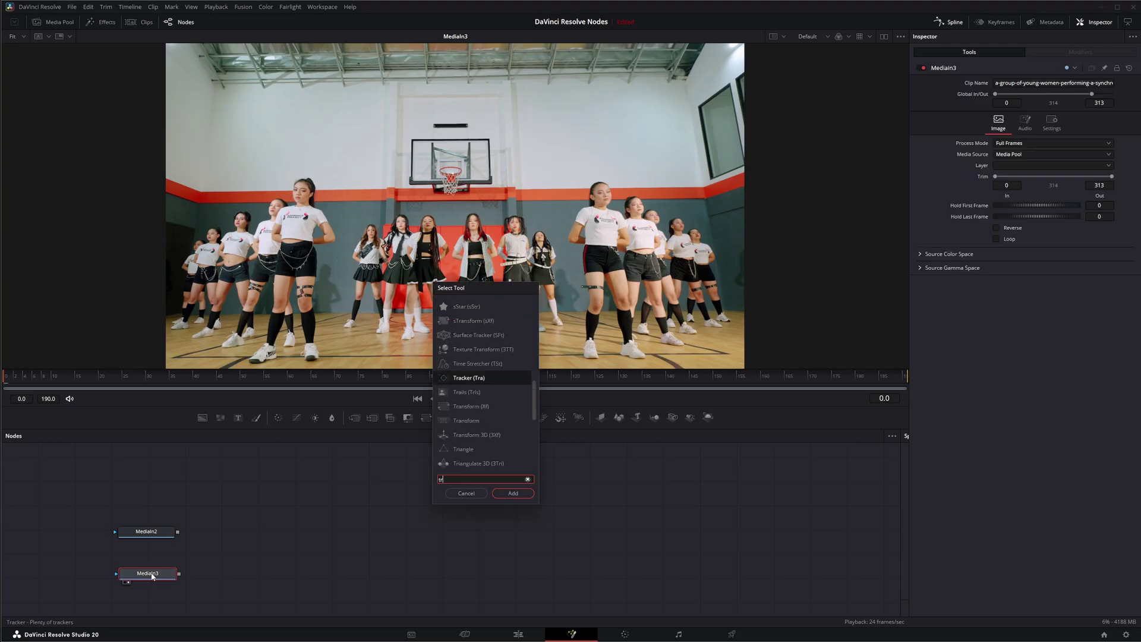
{"action": "type", "text": "an"}
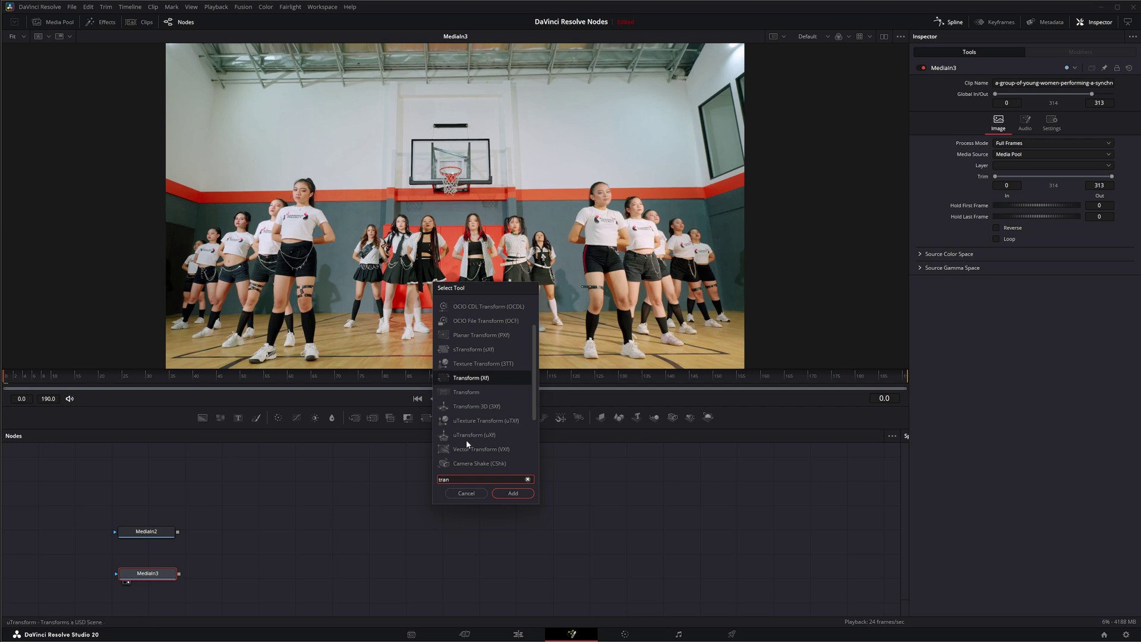
{"action": "left_click", "coordinate": [470, 393]}
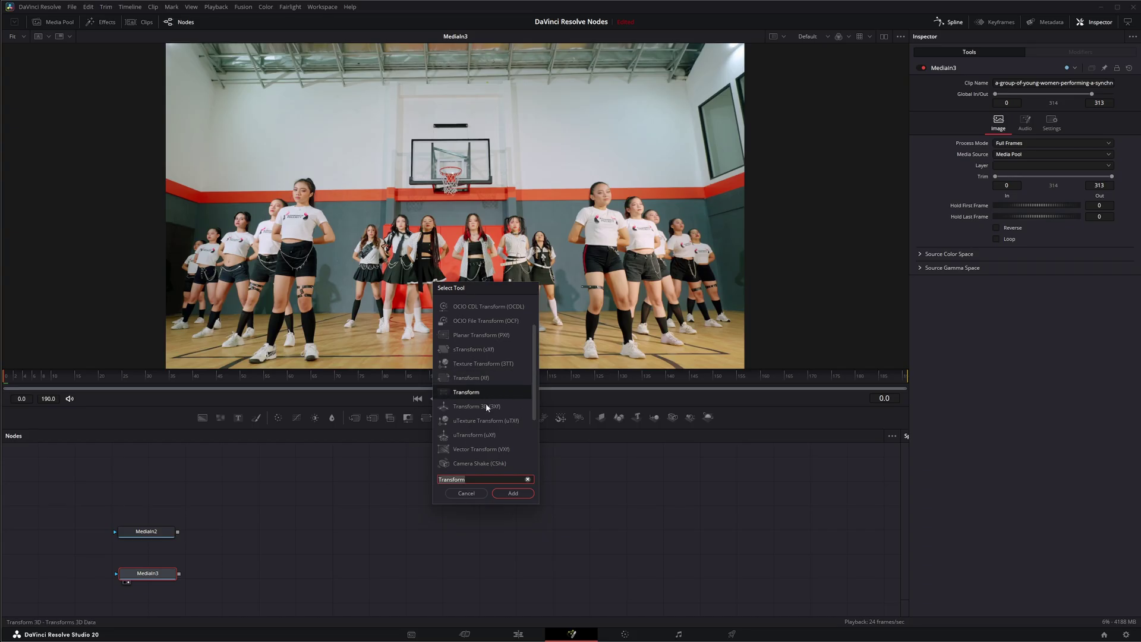
{"action": "left_click", "coordinate": [518, 494]}
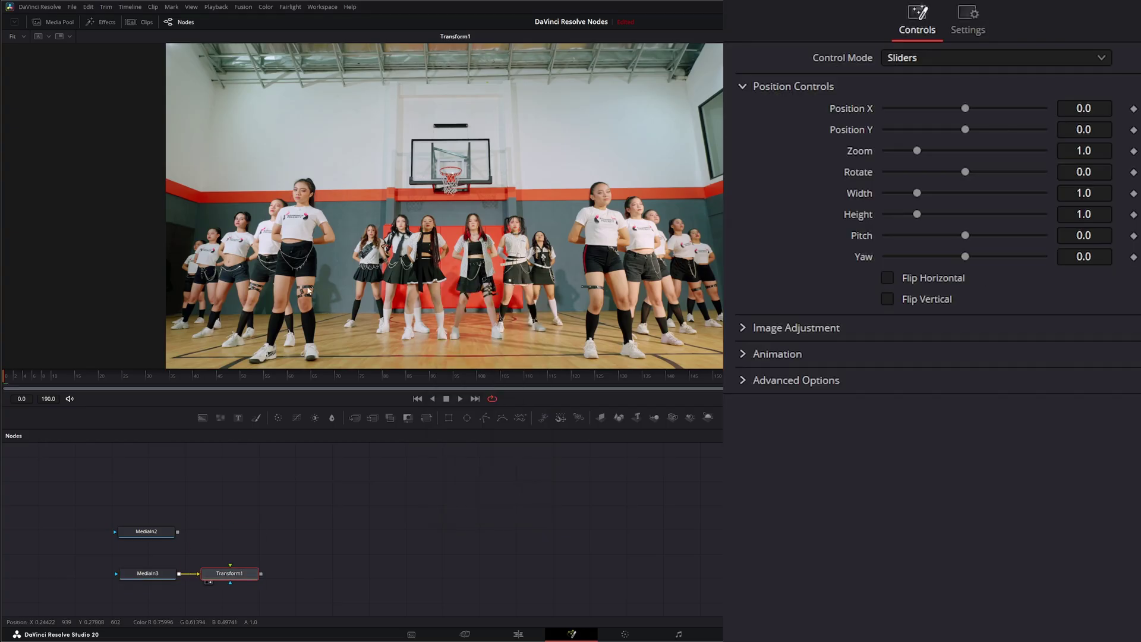
View Transform1 and set Control Mode to Interactive - Canvas after briefly trying Interactive - Pins
{"action": "key", "text": "1"}
{"action": "left_click", "coordinate": [914, 59]}
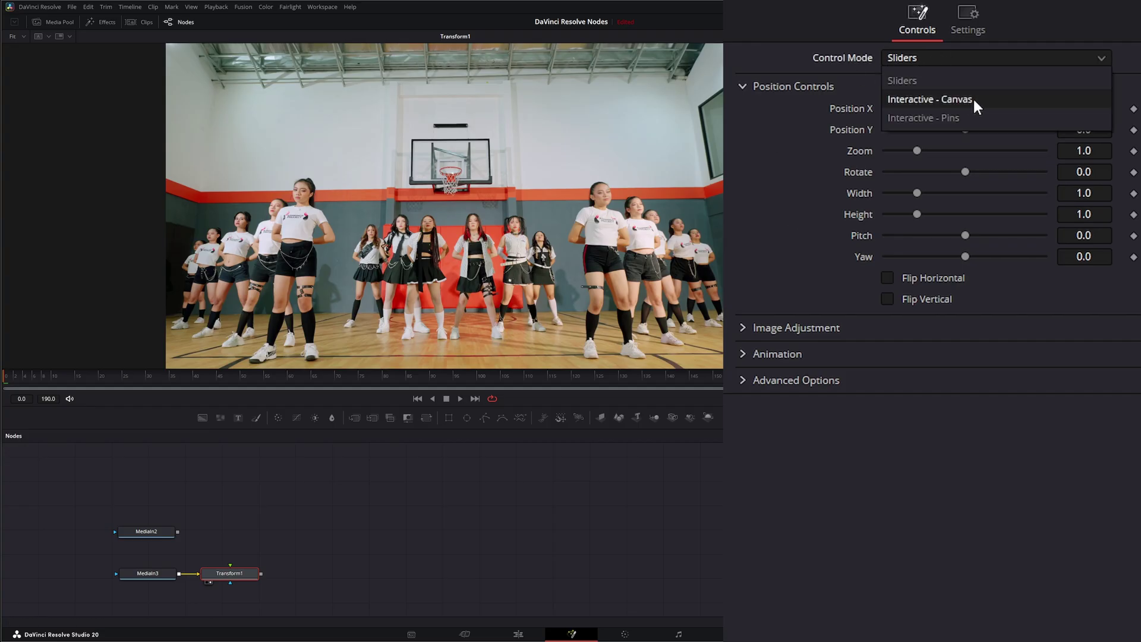
{"action": "left_click", "coordinate": [964, 98]}
{"action": "left_click", "coordinate": [934, 54]}
{"action": "left_click", "coordinate": [943, 117]}
{"action": "left_click", "coordinate": [937, 55]}
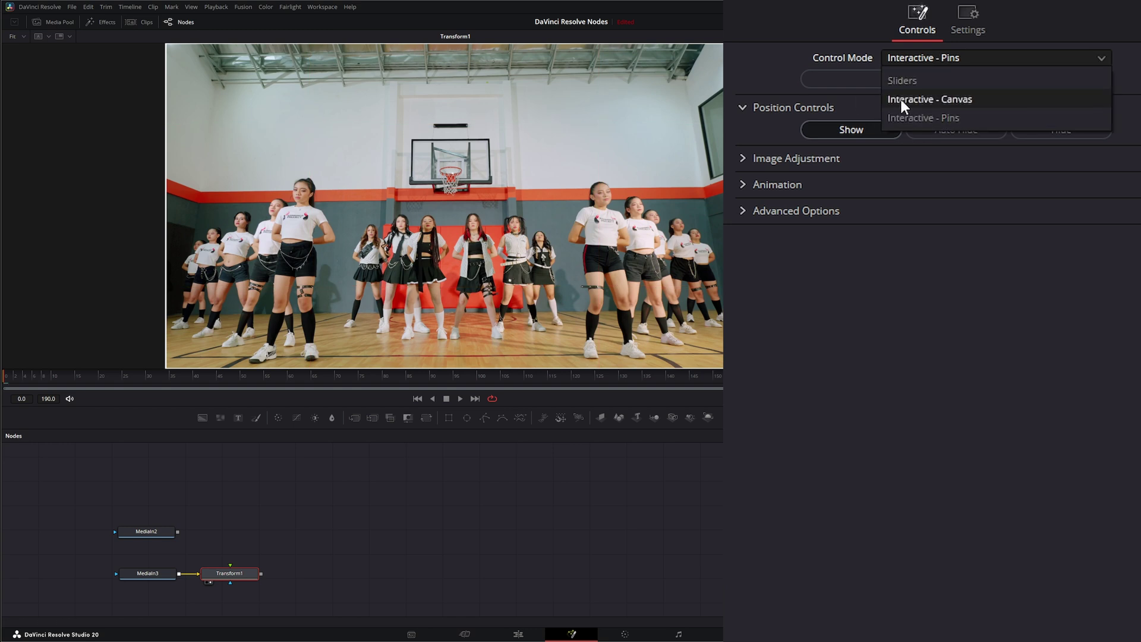
{"action": "left_click", "coordinate": [931, 100]}
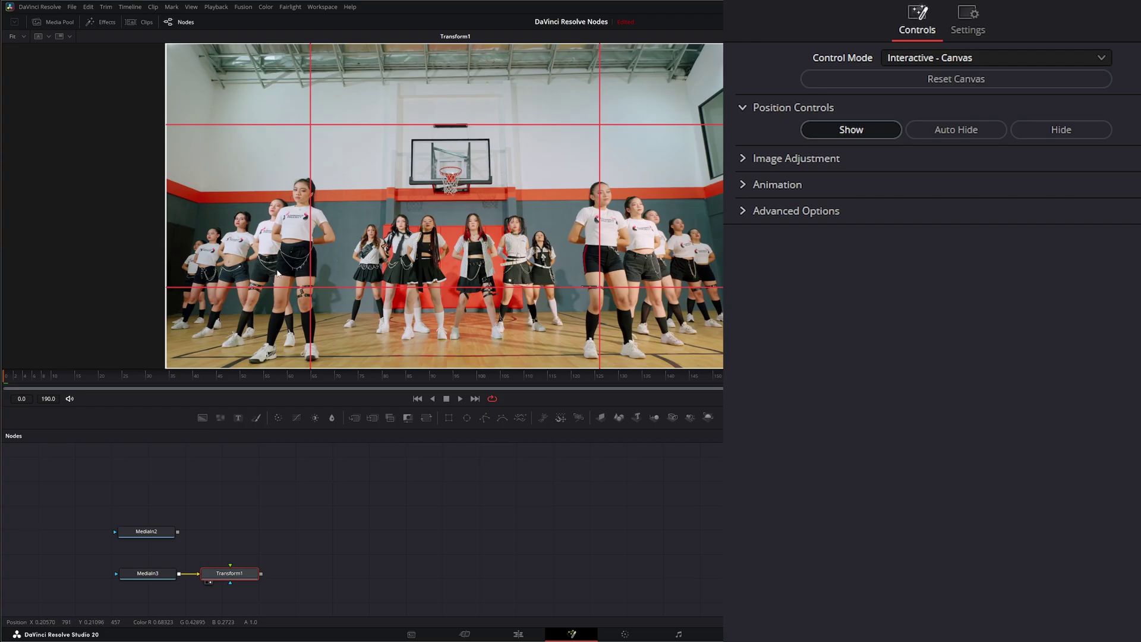
Skew the dancer clip's left edge and move it around on the interactive canvas
{"action": "mouse_move", "coordinate": [167, 196]}
{"action": "left_mouse_down"}
{"action": "mouse_move", "coordinate": [527, 217]}
{"action": "mouse_move", "coordinate": [446, 206]}
{"action": "mouse_move", "coordinate": [149, 250]}
{"action": "mouse_move", "coordinate": [432, 223]}
{"action": "mouse_move", "coordinate": [150, 211]}
{"action": "mouse_move", "coordinate": [166, 200]}
{"action": "left_mouse_up"}
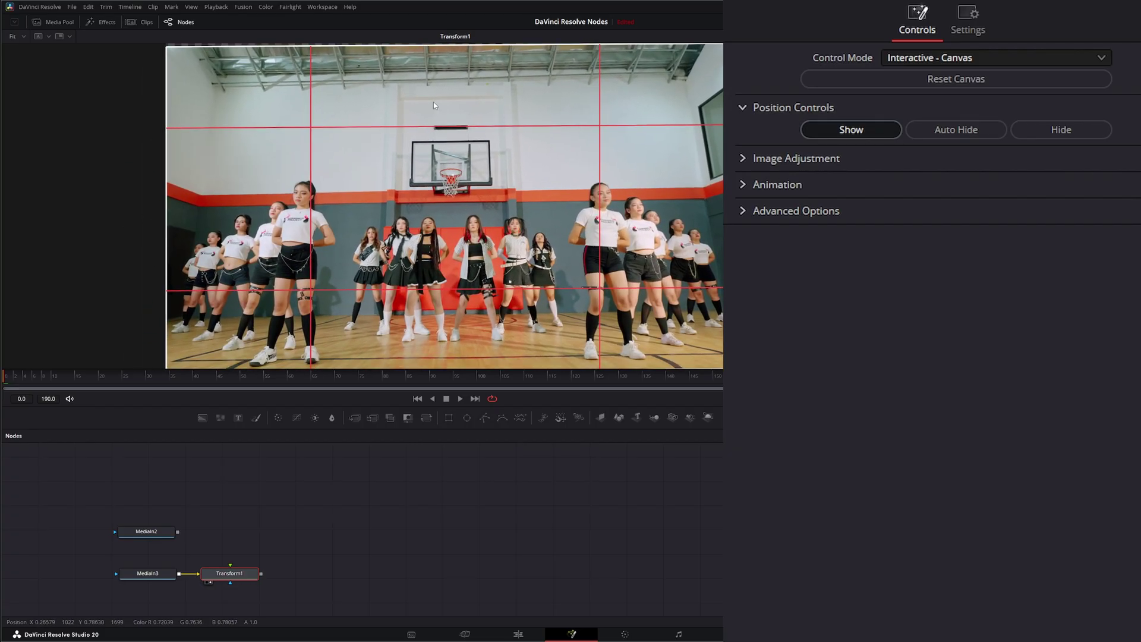
{"action": "mouse_move", "coordinate": [415, 221]}
{"action": "left_mouse_down"}
{"action": "mouse_move", "coordinate": [438, 237]}
{"action": "mouse_move", "coordinate": [342, 170]}
{"action": "mouse_move", "coordinate": [526, 189]}
{"action": "mouse_move", "coordinate": [302, 208]}
{"action": "mouse_move", "coordinate": [429, 226]}
{"action": "mouse_move", "coordinate": [419, 211]}
{"action": "left_mouse_up"}
{"action": "left_click_drag", "start_coordinate": [424, 83], "coordinate": [714, 280]}
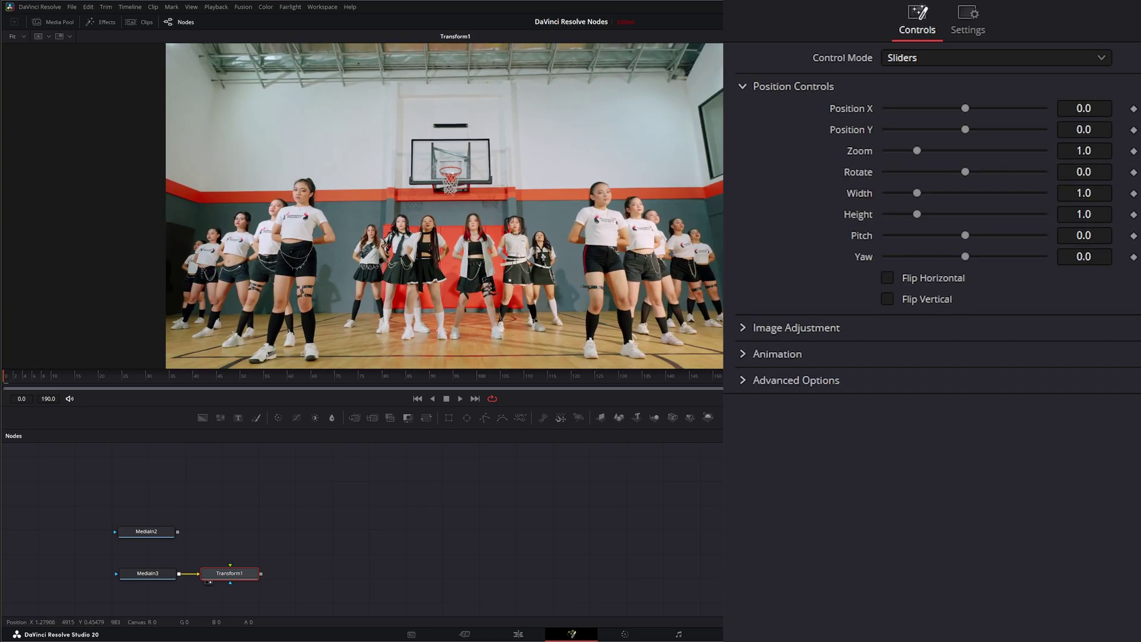
Switch to Interactive - Pins, pin the dancer's face, rotate and scale around it, then reset
{"action": "left_click", "coordinate": [906, 59]}
{"action": "left_click", "coordinate": [909, 119]}
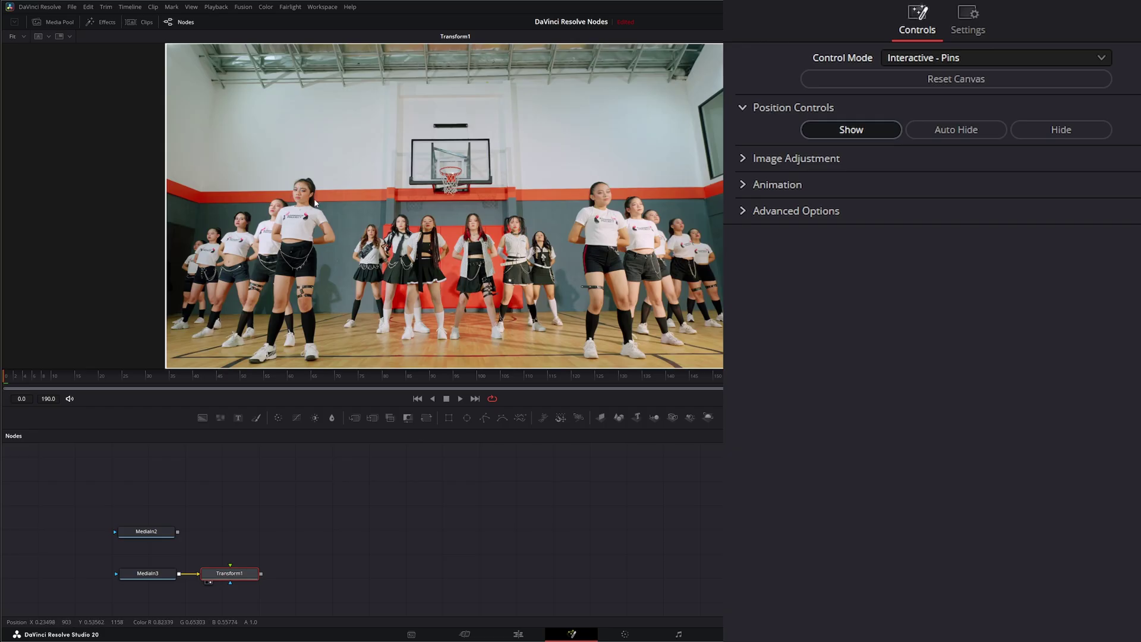
{"action": "left_click", "coordinate": [300, 193]}
{"action": "left_click_drag", "start_coordinate": [658, 135], "coordinate": [699, 142]}
{"action": "left_click", "coordinate": [967, 77]}
Warp the clip's top-right and lower-right corners with pins, resetting the warp between tries
{"action": "left_click_drag", "start_coordinate": [679, 220], "coordinate": [714, 179]}
{"action": "left_click_drag", "start_coordinate": [604, 225], "coordinate": [696, 231]}
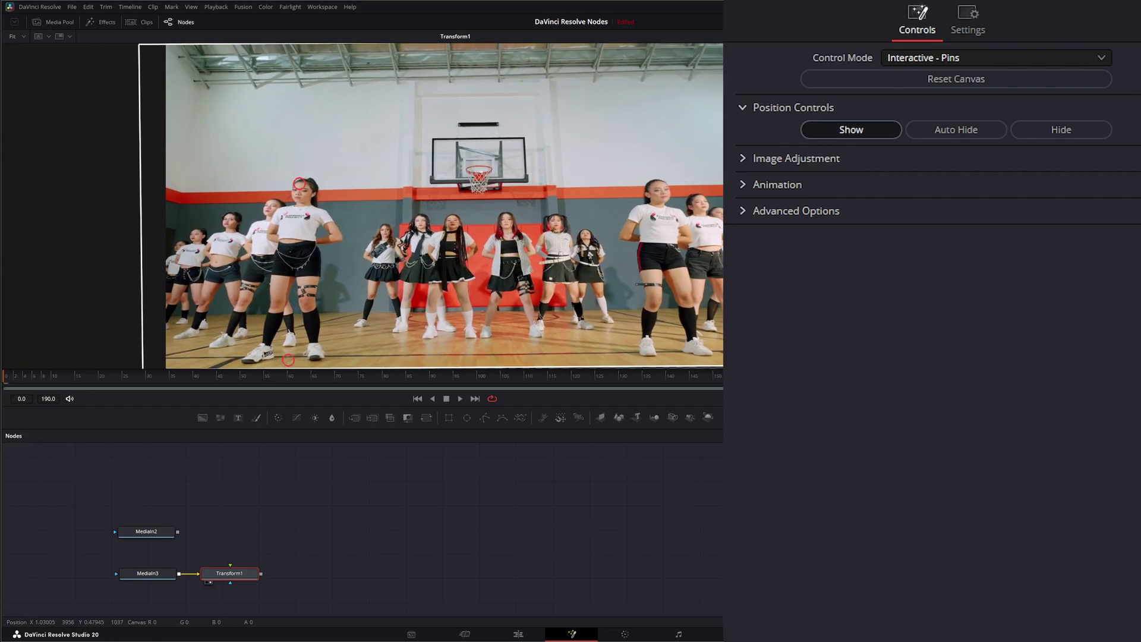
{"action": "left_click", "coordinate": [982, 83]}
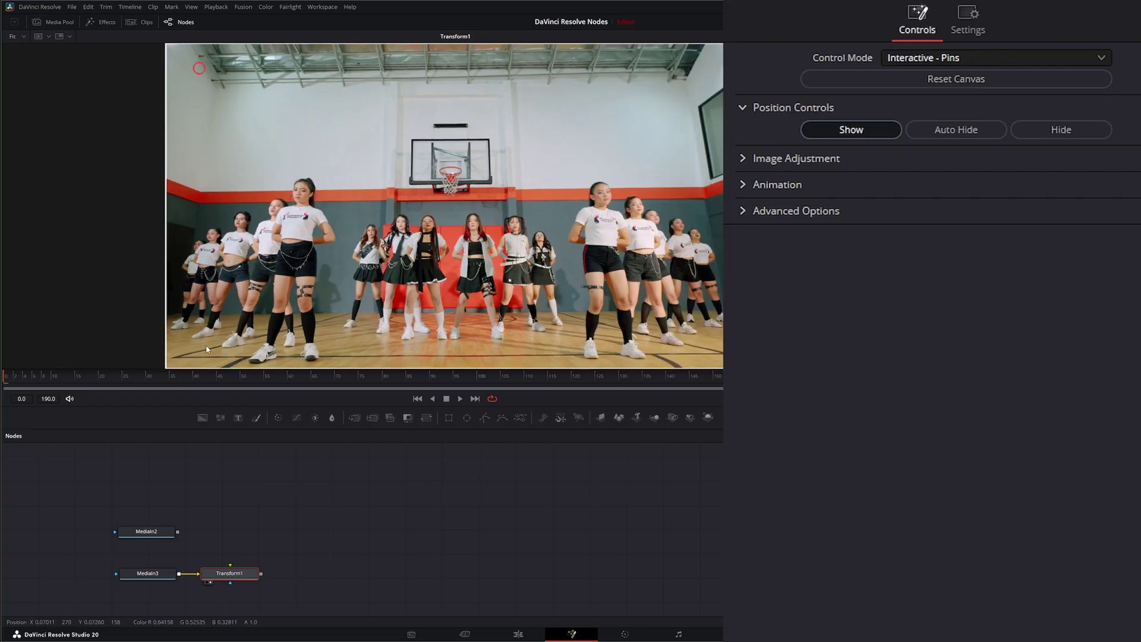
{"action": "mouse_move", "coordinate": [701, 127]}
{"action": "left_mouse_down"}
{"action": "mouse_move", "coordinate": [707, 143]}
{"action": "mouse_move", "coordinate": [374, 147]}
{"action": "mouse_move", "coordinate": [713, 154]}
{"action": "mouse_move", "coordinate": [719, 216]}
{"action": "mouse_move", "coordinate": [369, 77]}
{"action": "mouse_move", "coordinate": [701, 89]}
{"action": "mouse_move", "coordinate": [610, 106]}
{"action": "mouse_move", "coordinate": [695, 105]}
{"action": "left_mouse_up"}
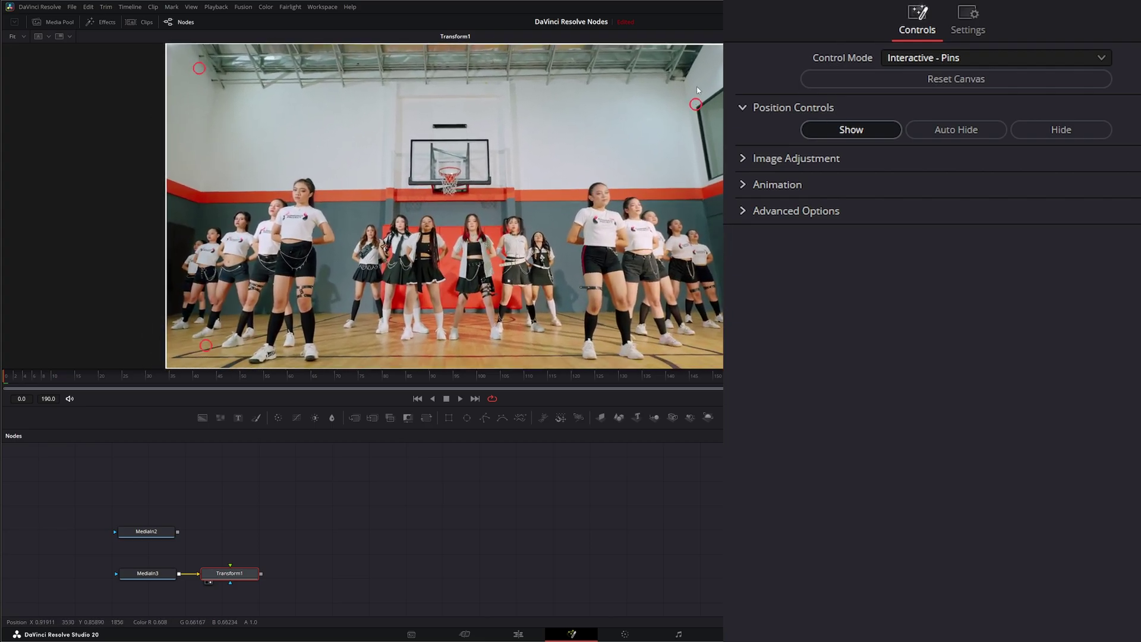
{"action": "left_click_drag", "start_coordinate": [662, 277], "coordinate": [683, 354]}
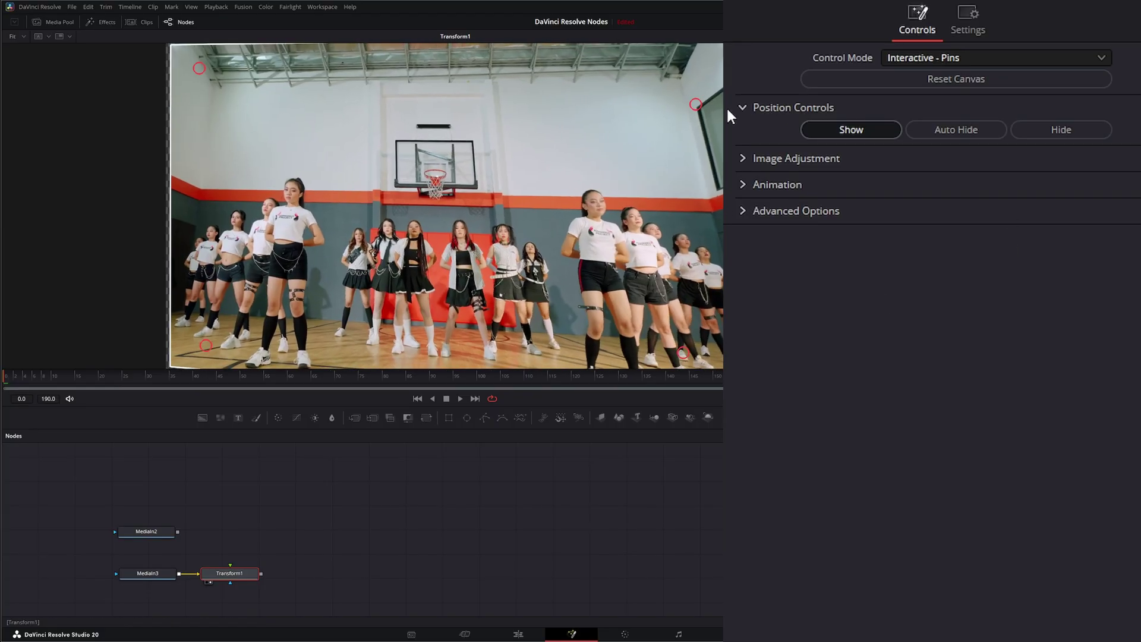
Try the Auto Hide, Hide and Show pin options, then set Control Mode to Sliders
{"action": "left_click", "coordinate": [951, 129]}
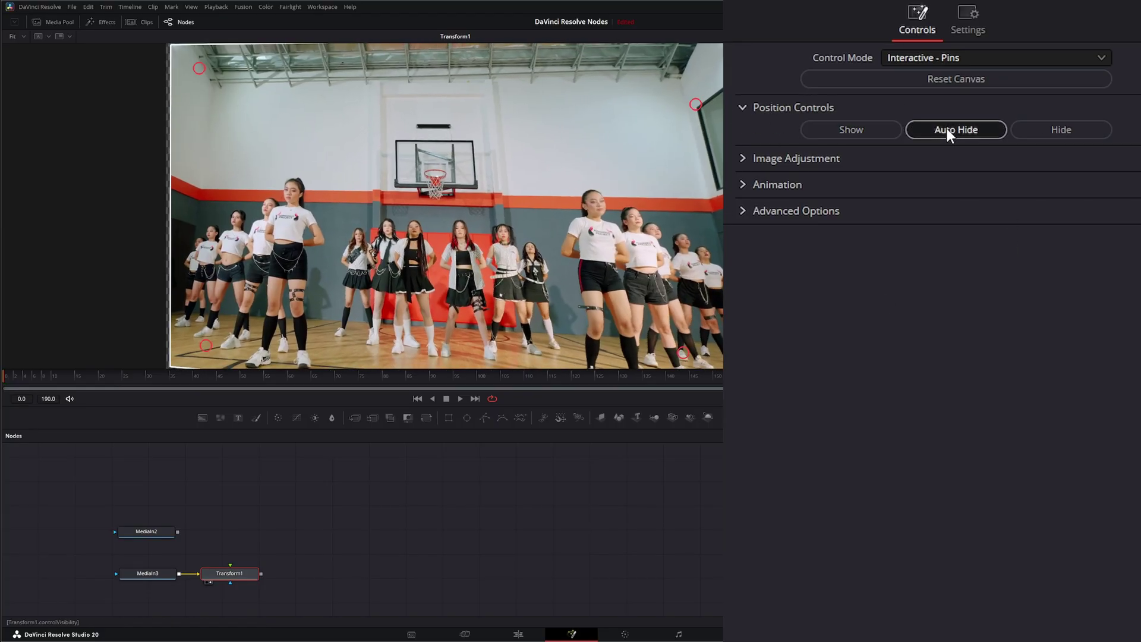
{"action": "left_click", "coordinate": [1070, 131]}
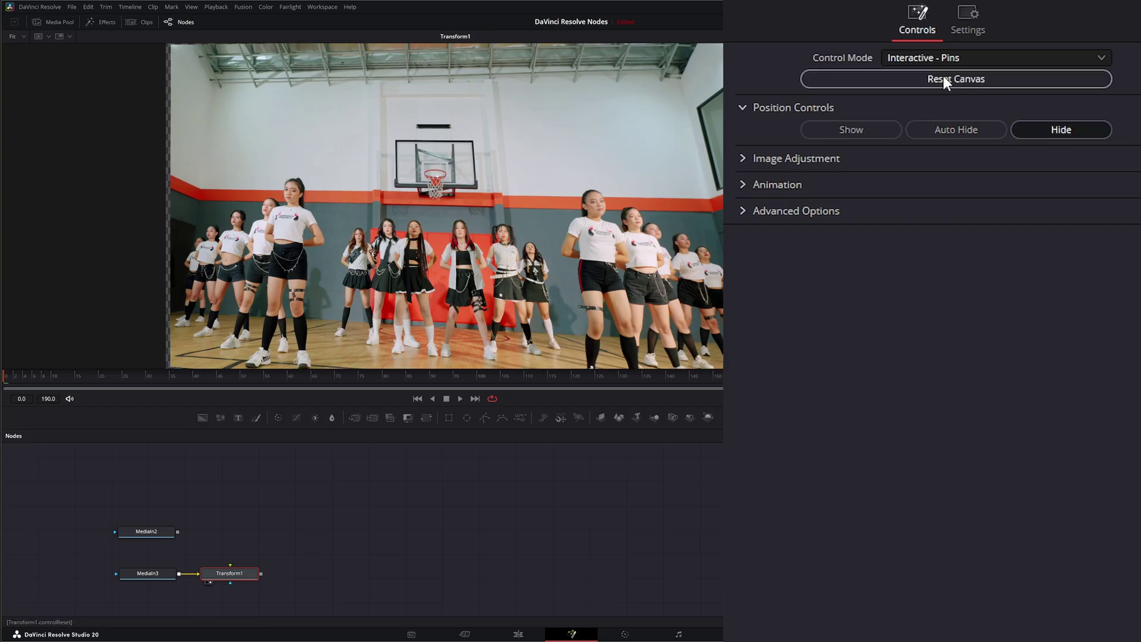
{"action": "left_click", "coordinate": [852, 131]}
{"action": "left_click", "coordinate": [979, 57]}
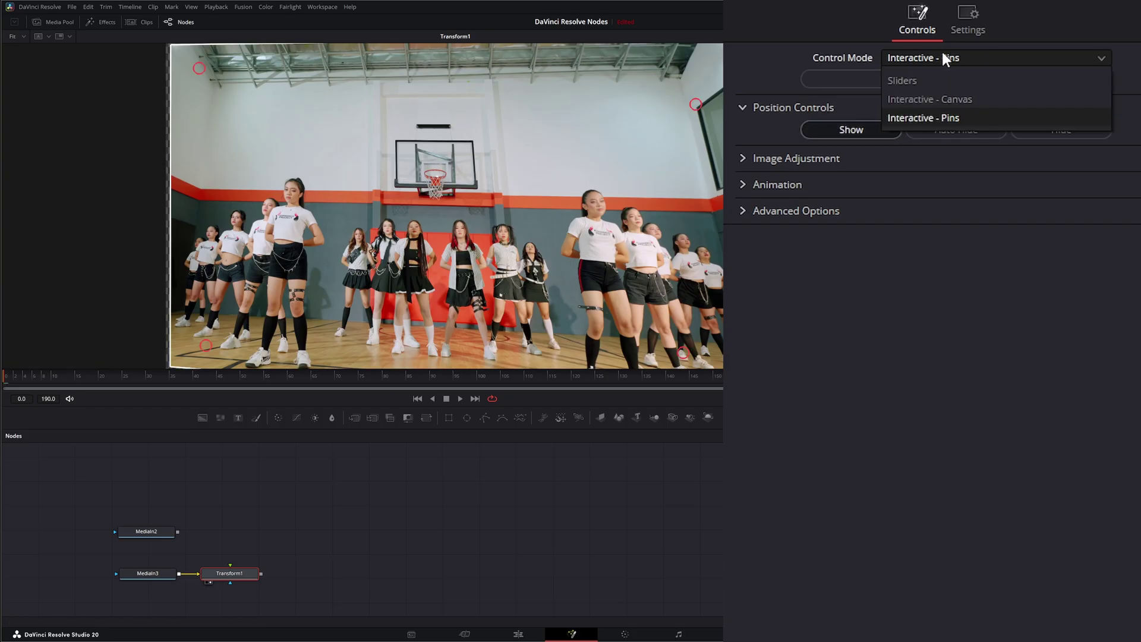
{"action": "left_click", "coordinate": [915, 79]}
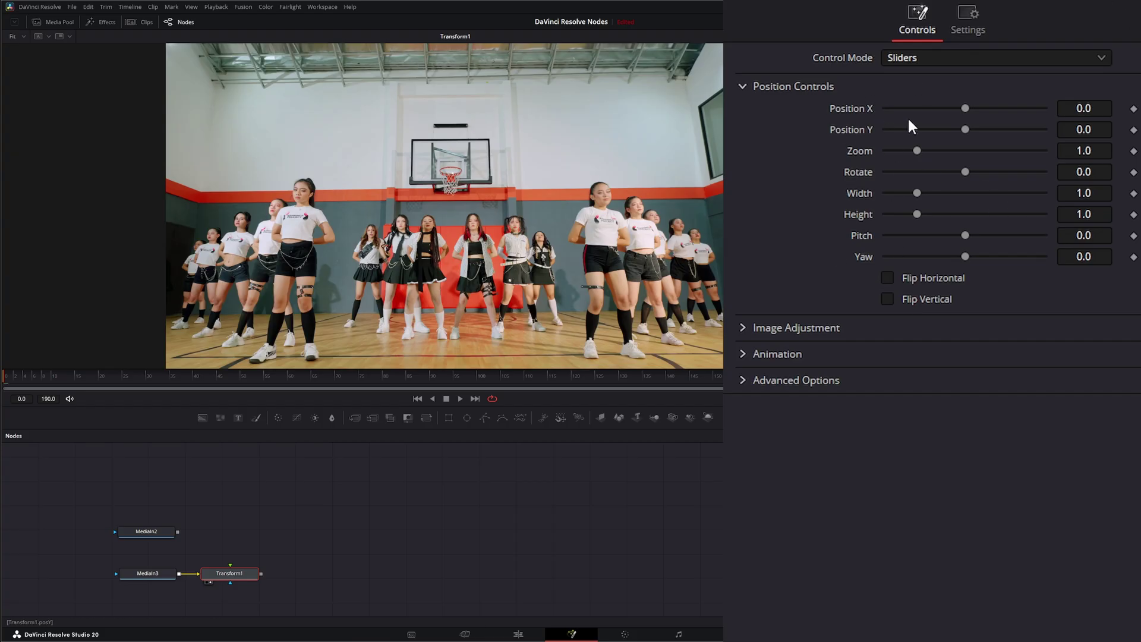
{"action": "left_click_drag", "start_coordinate": [964, 107], "coordinate": [904, 210]}
{"action": "left_click_drag", "start_coordinate": [967, 234], "coordinate": [960, 257]}
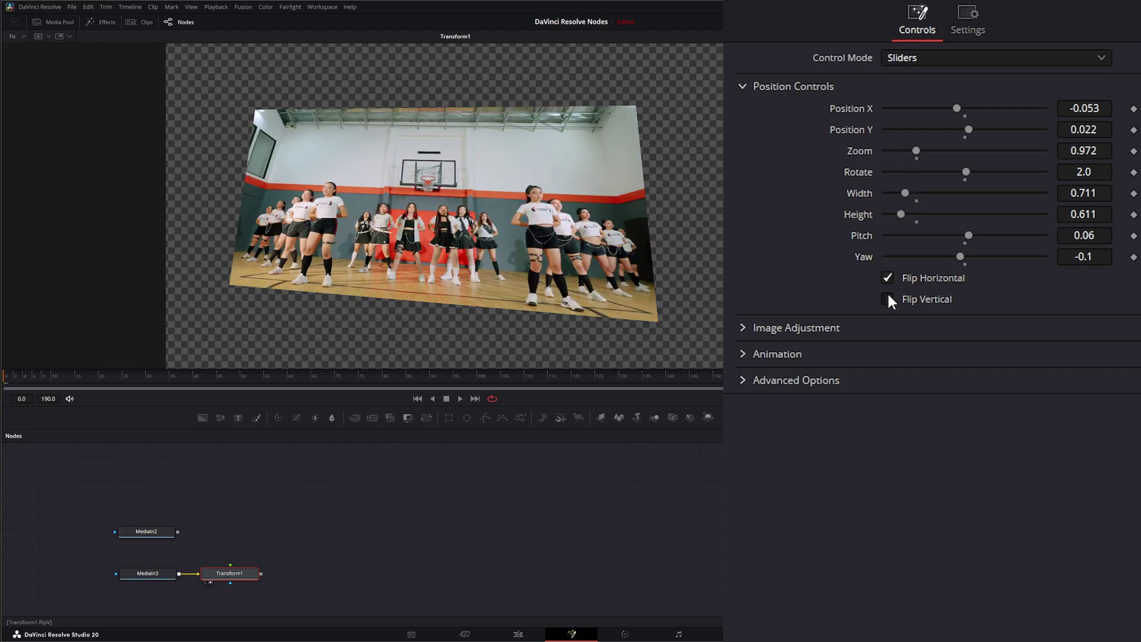
{"action": "left_click", "coordinate": [888, 299]}
{"action": "left_click", "coordinate": [888, 297]}
{"action": "left_click", "coordinate": [888, 276]}
{"action": "left_click", "coordinate": [1122, 14]}
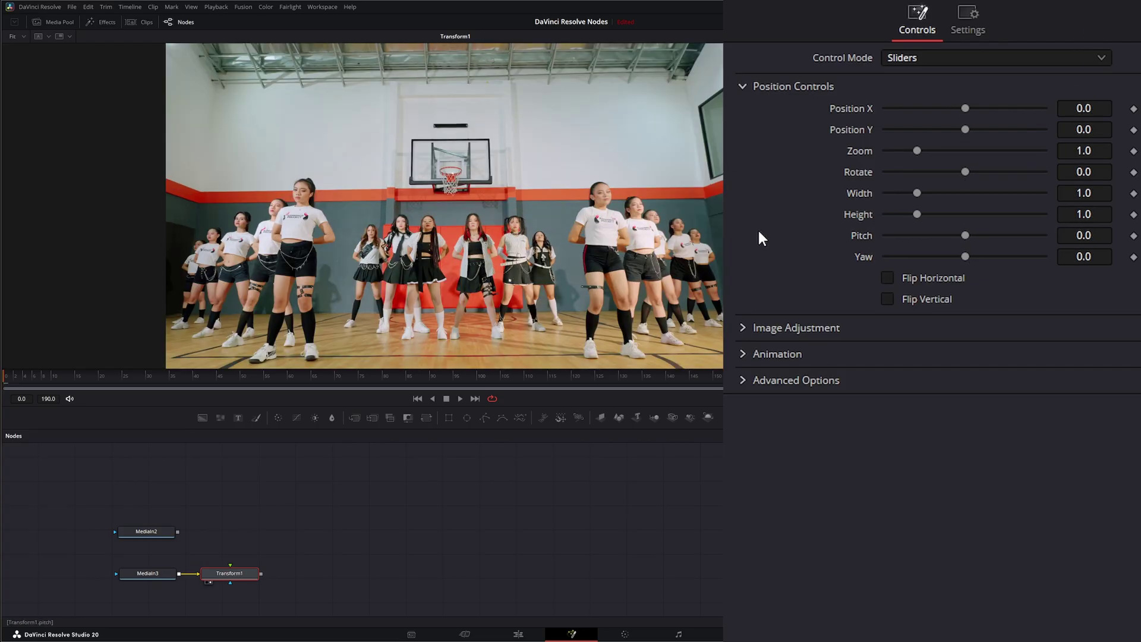
Enable Crop / Uncrop in Image Adjustment, crop the left side to 0.28, then disable cropping
{"action": "left_click", "coordinate": [743, 85]}
{"action": "left_click", "coordinate": [742, 112]}
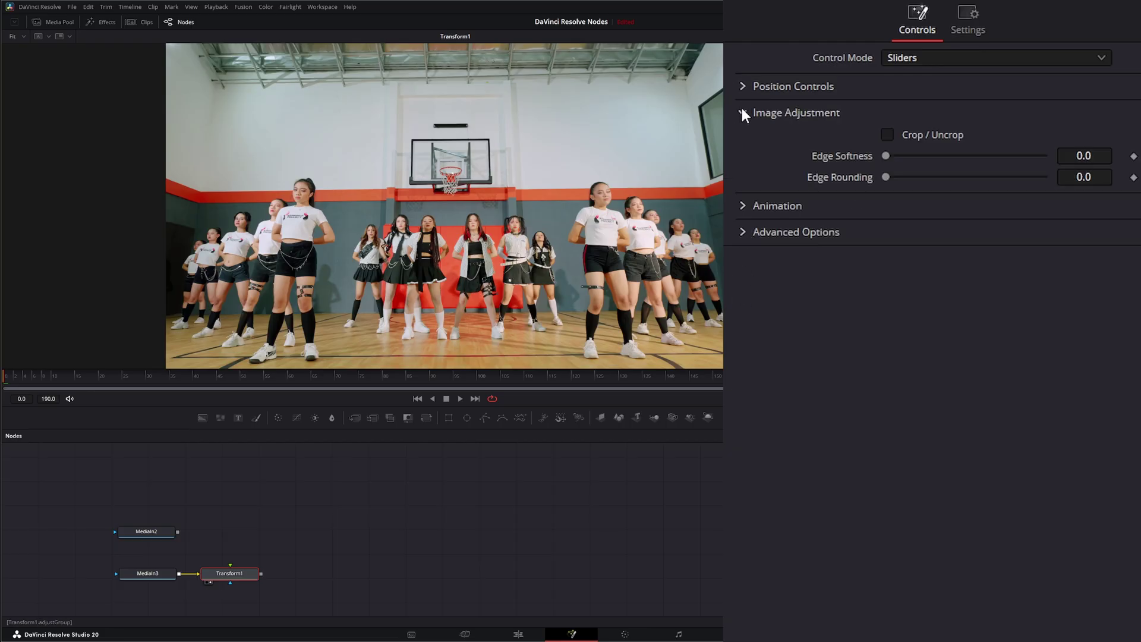
{"action": "left_click", "coordinate": [887, 137]}
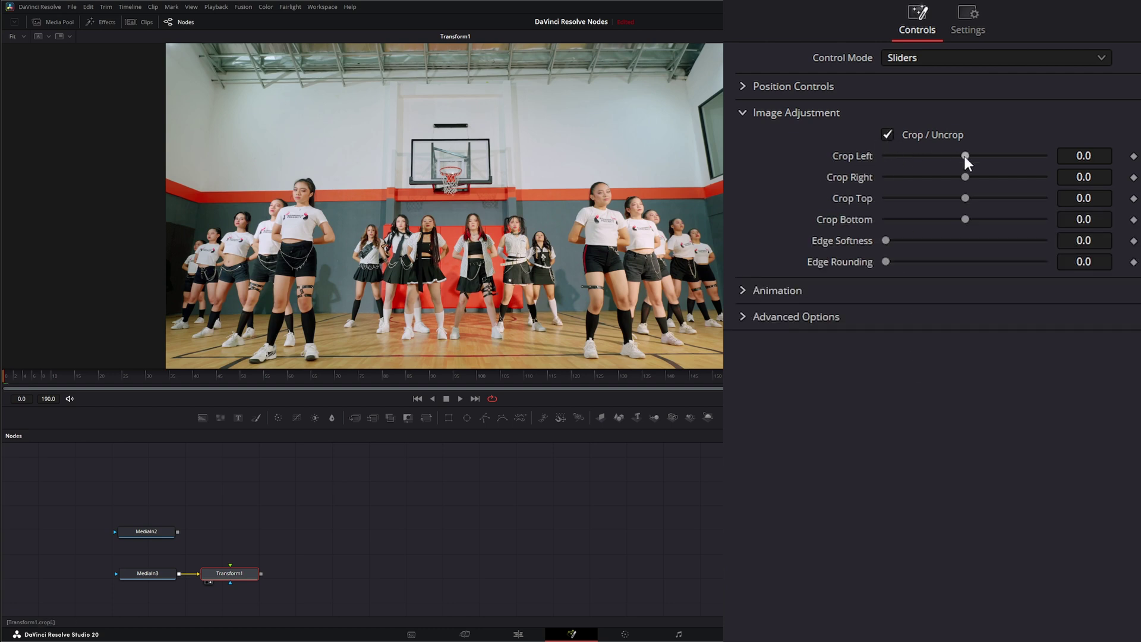
{"action": "left_click_drag", "start_coordinate": [965, 157], "coordinate": [977, 218]}
{"action": "left_click", "coordinate": [889, 134]}
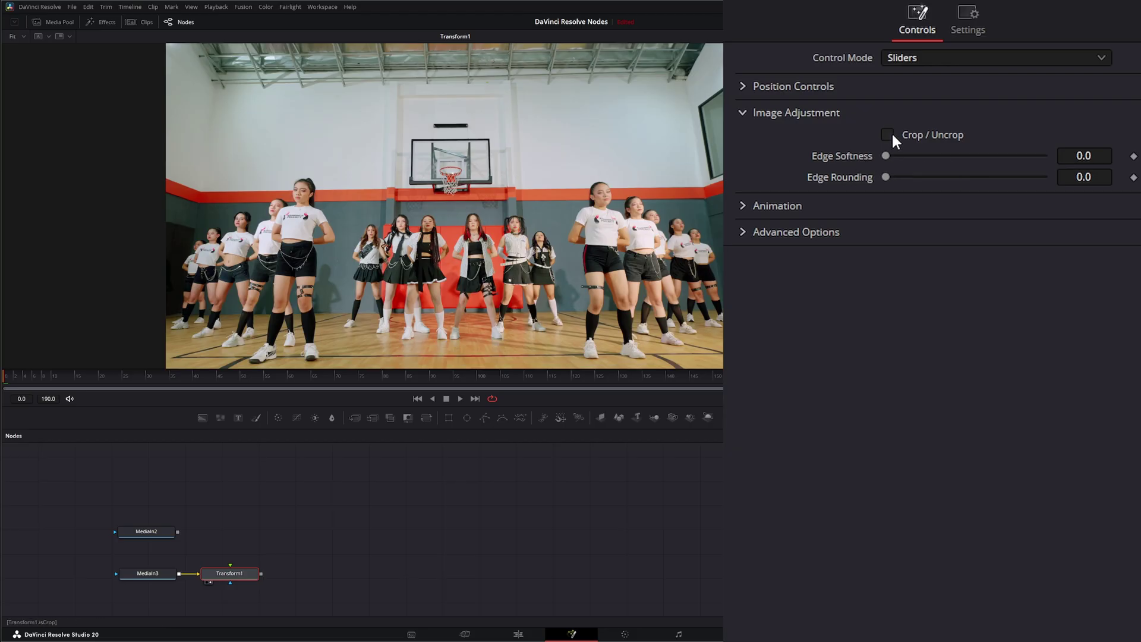
Zoom the clip out slightly, give it Edge Rounding 0.561, and keep Edge Softness at 0.0
{"action": "left_click", "coordinate": [742, 86]}
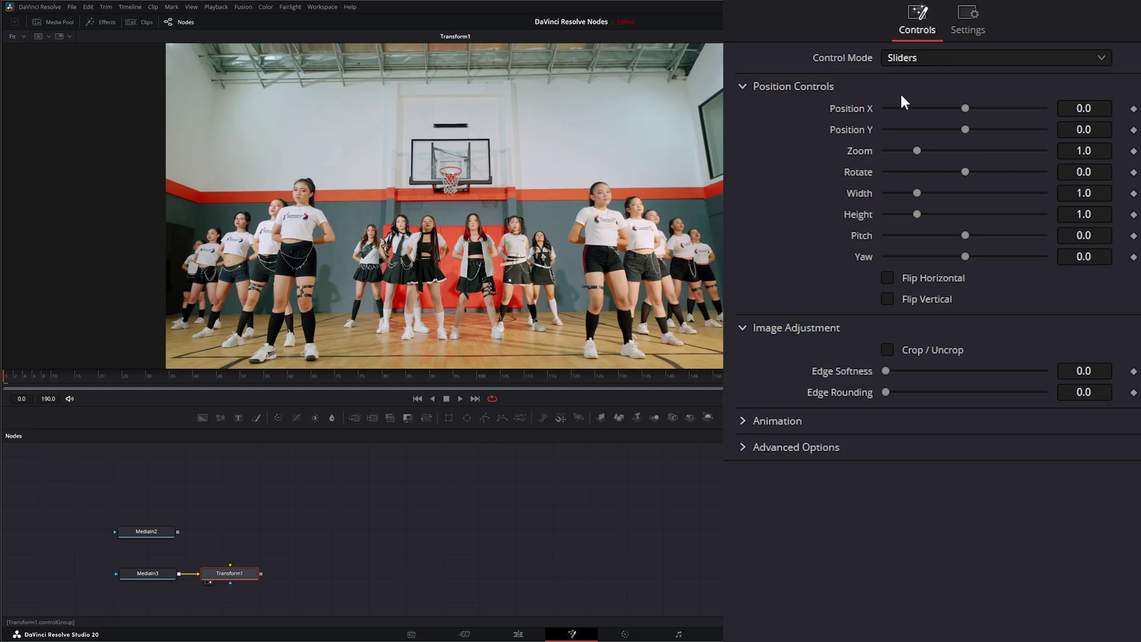
{"action": "left_click_drag", "start_coordinate": [1101, 157], "coordinate": [1076, 156]}
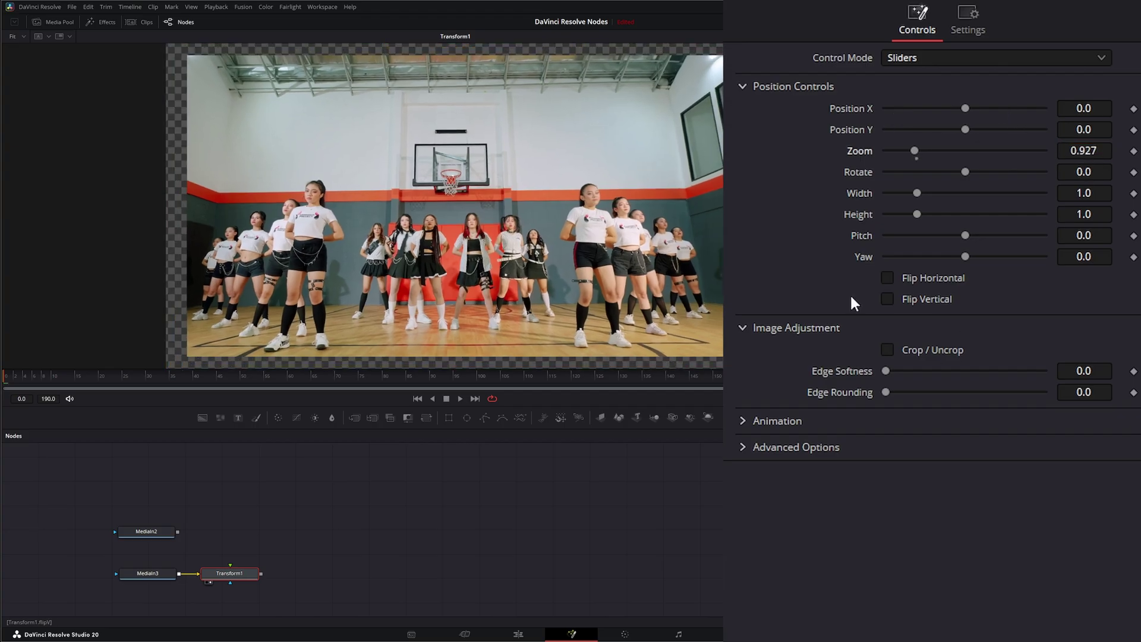
{"action": "left_click", "coordinate": [743, 86]}
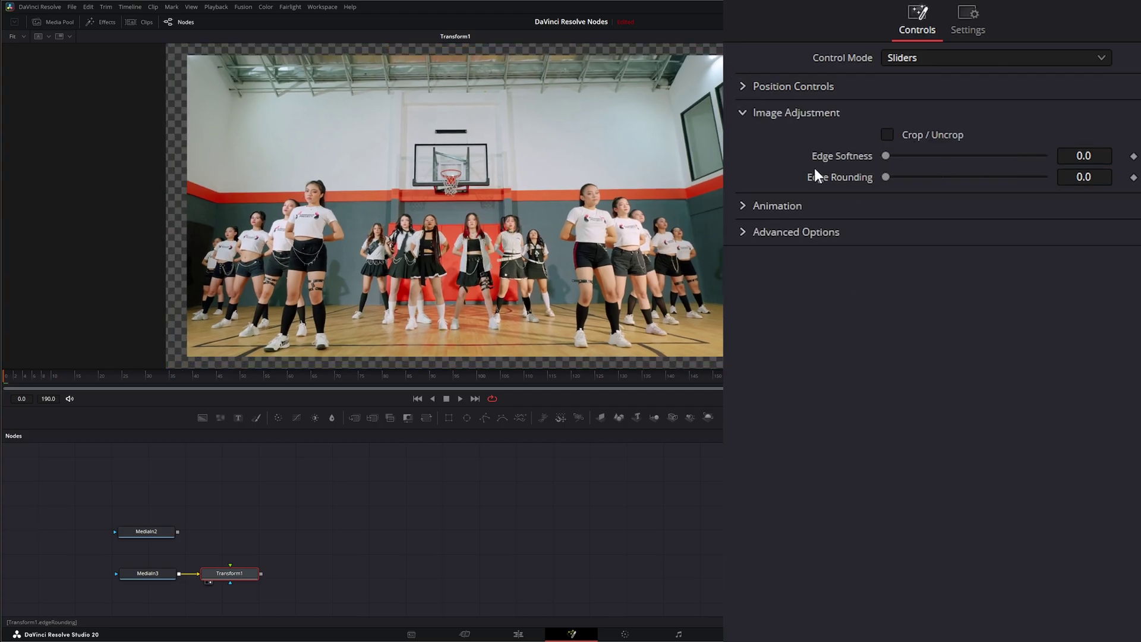
{"action": "left_click_drag", "start_coordinate": [885, 155], "coordinate": [918, 159]}
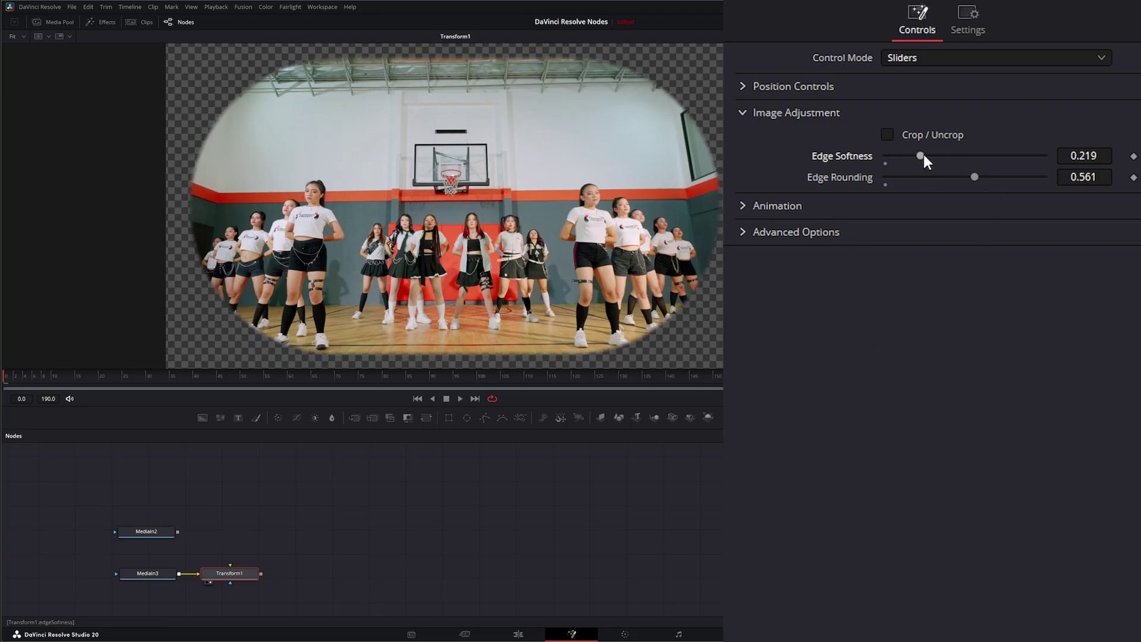
{"action": "left_click_drag", "start_coordinate": [921, 156], "coordinate": [877, 156]}
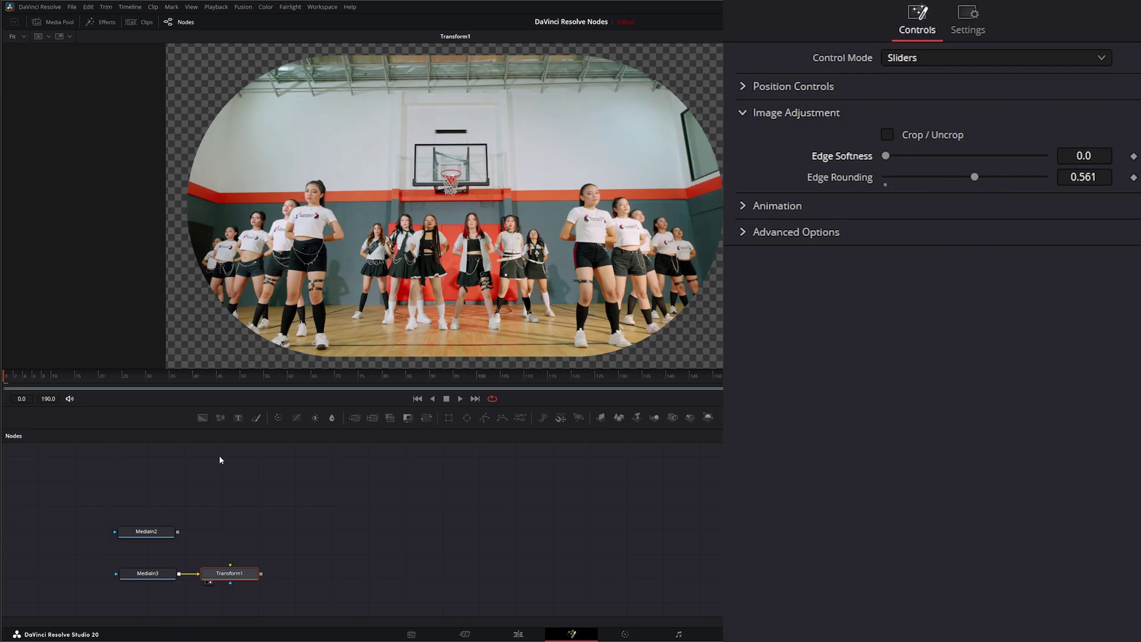
Add full motion blur to the transform and preview the clip's playback
{"action": "left_click", "coordinate": [742, 206]}
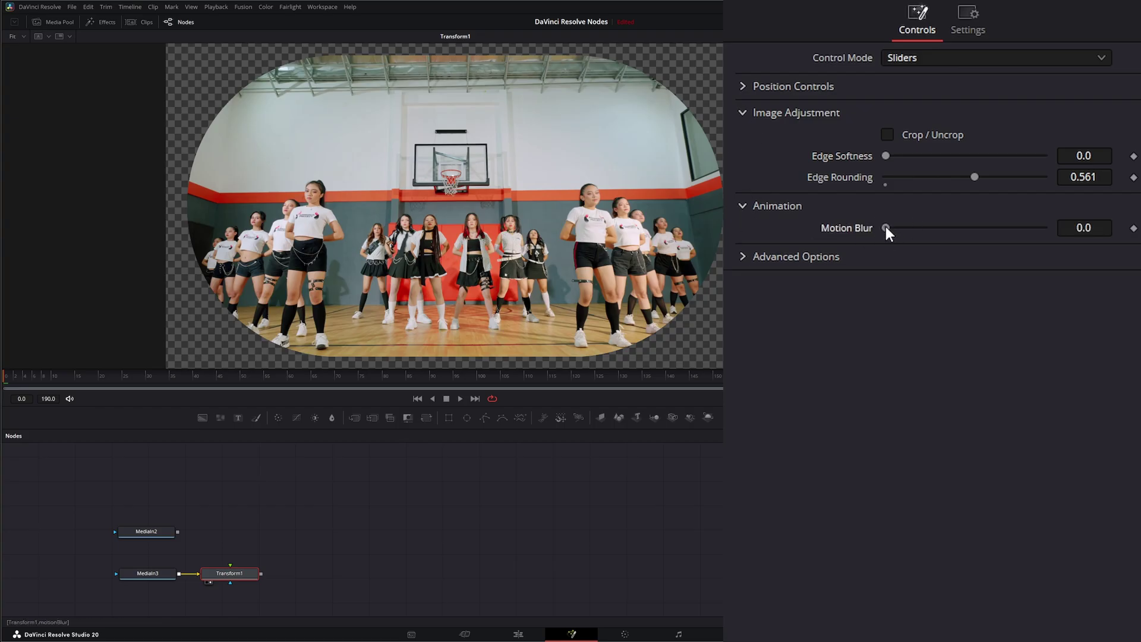
{"action": "left_click_drag", "start_coordinate": [886, 228], "coordinate": [1058, 238]}
{"action": "left_click", "coordinate": [460, 399]}
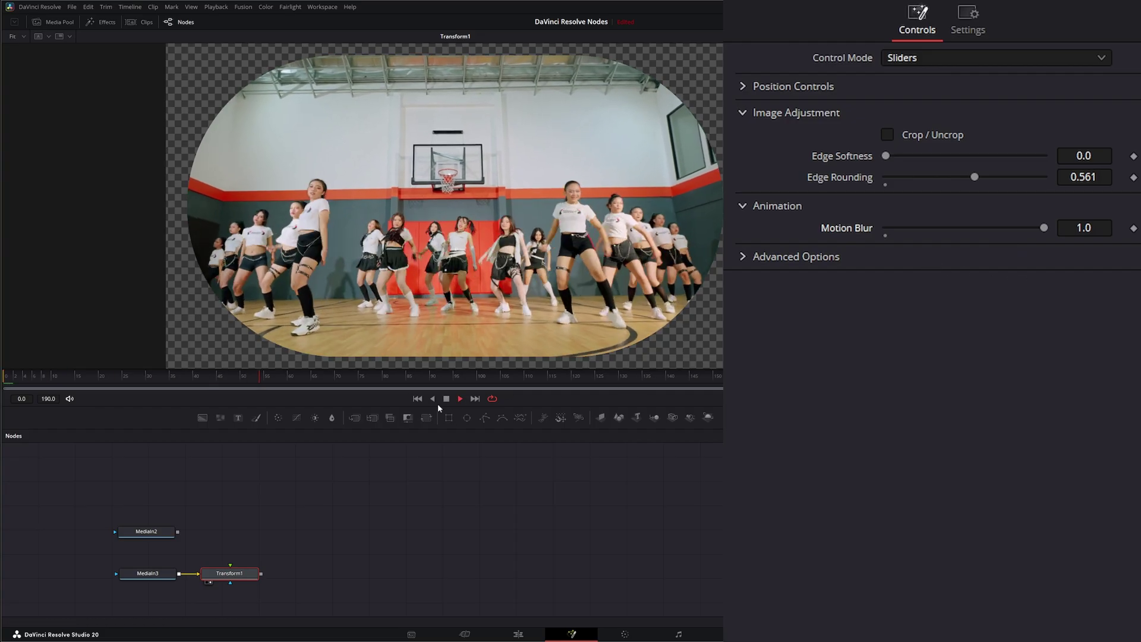
{"action": "left_click", "coordinate": [447, 399]}
{"action": "left_click", "coordinate": [418, 399]}
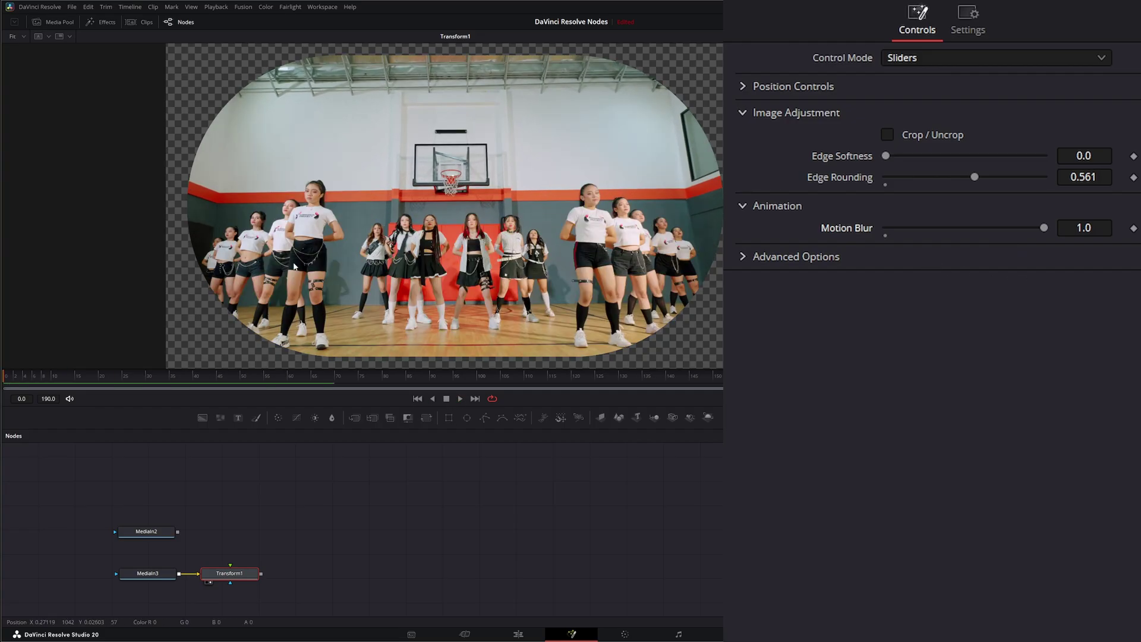
Keyframe Position Y from 1.0 to -1.0 and scrub the timeline to preview the slide
{"action": "left_click", "coordinate": [743, 87]}
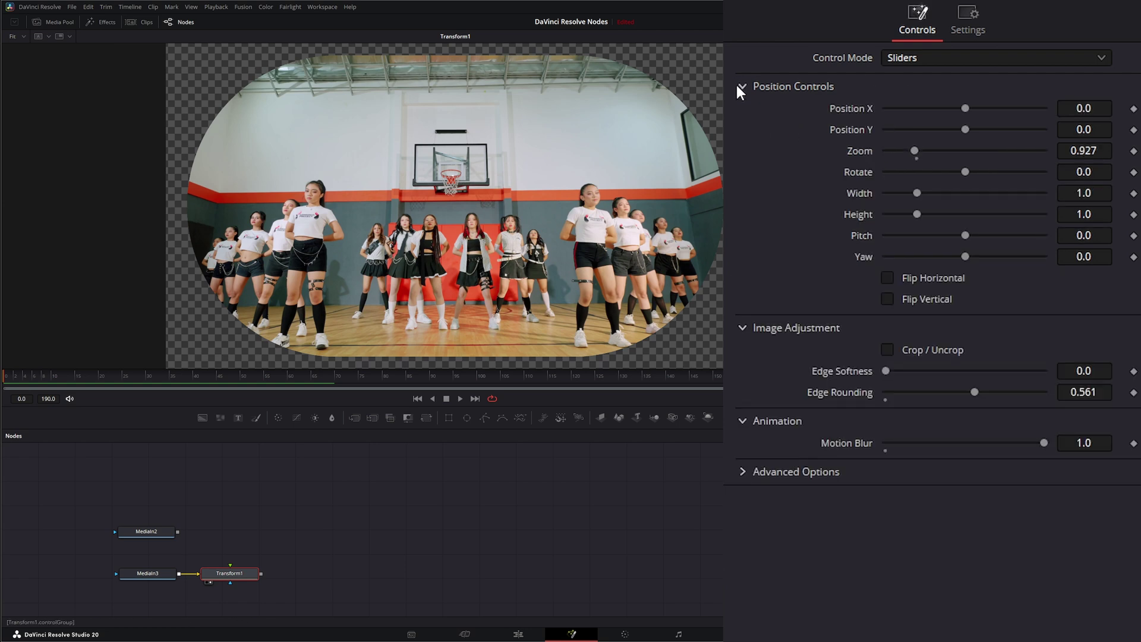
{"action": "left_click_drag", "start_coordinate": [969, 127], "coordinate": [1132, 141]}
{"action": "left_click", "coordinate": [1096, 133]}
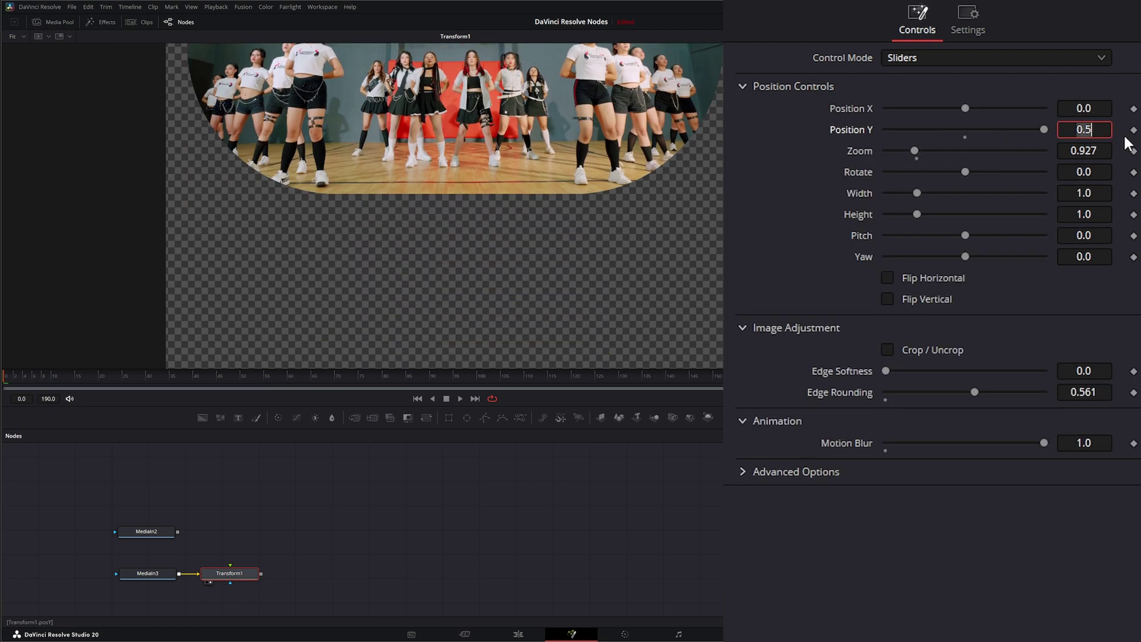
{"action": "type", "text": "1"}
{"action": "key", "text": "Tab"}
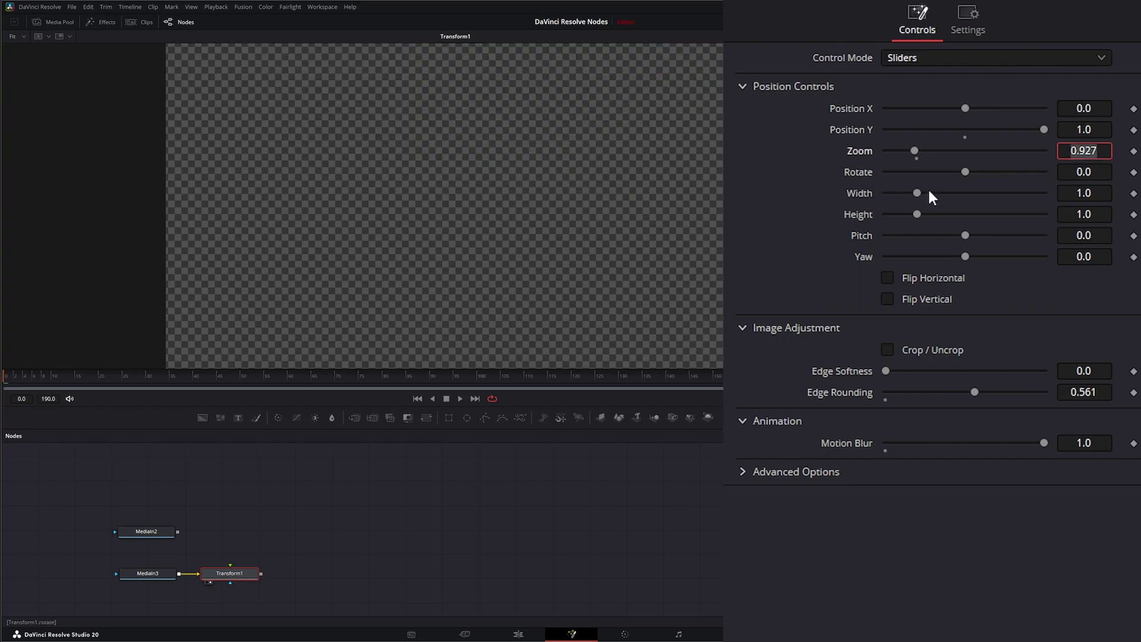
{"action": "left_click", "coordinate": [1133, 150]}
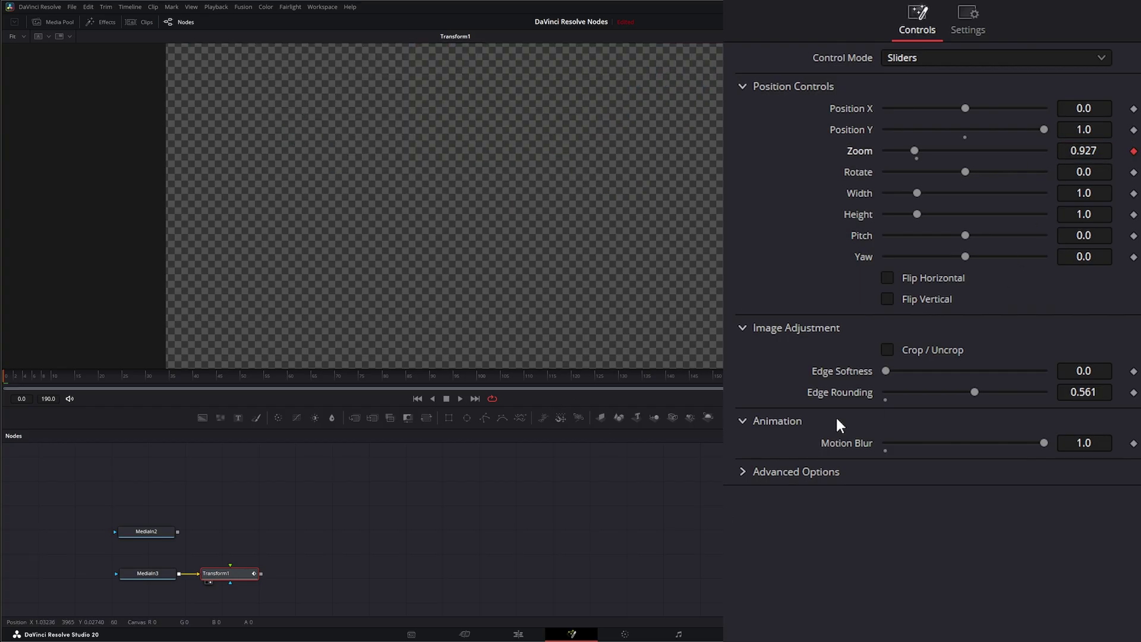
{"action": "left_click", "coordinate": [1133, 151]}
{"action": "left_click", "coordinate": [1134, 130]}
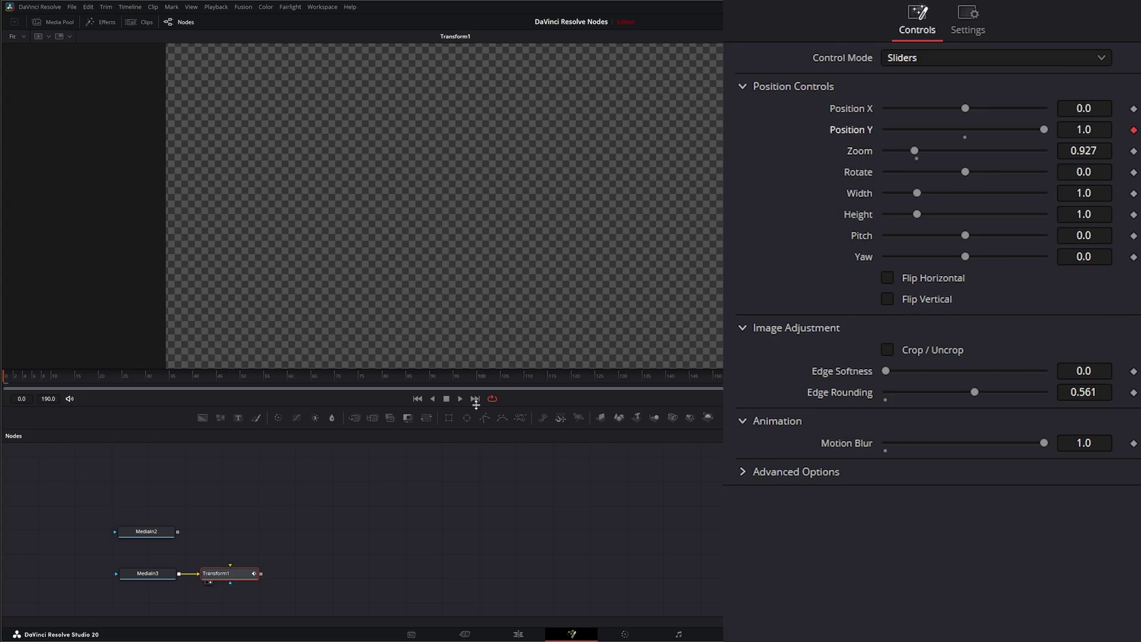
{"action": "left_click", "coordinate": [1099, 125]}
{"action": "type", "text": "-1"}
{"action": "key", "text": "Tab"}
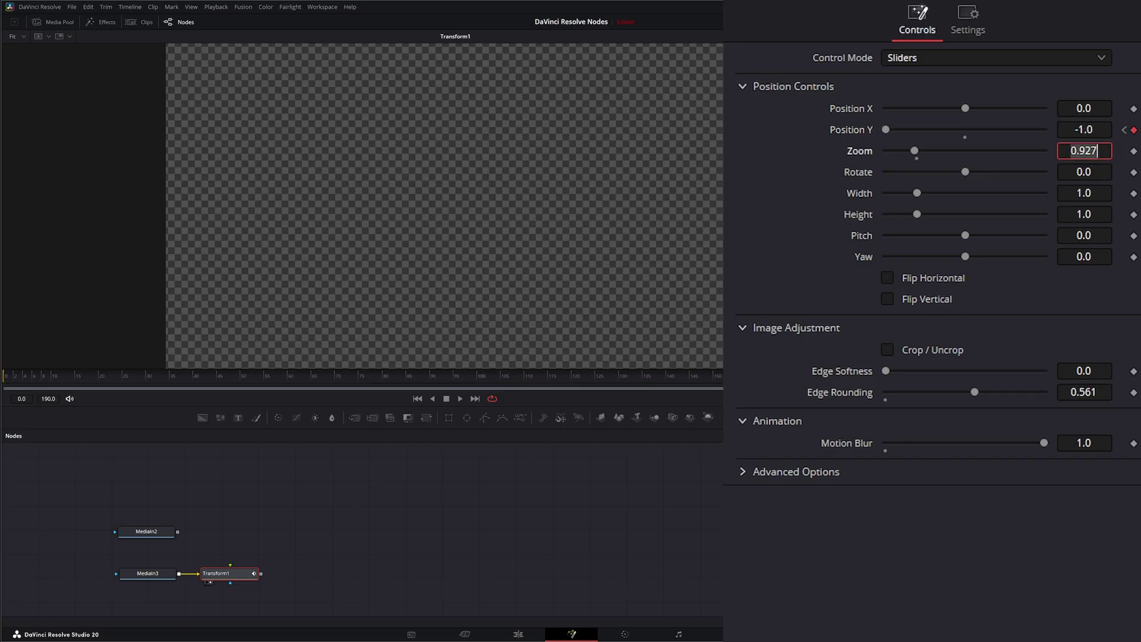
{"action": "left_click_drag", "start_coordinate": [6, 381], "coordinate": [503, 387]}
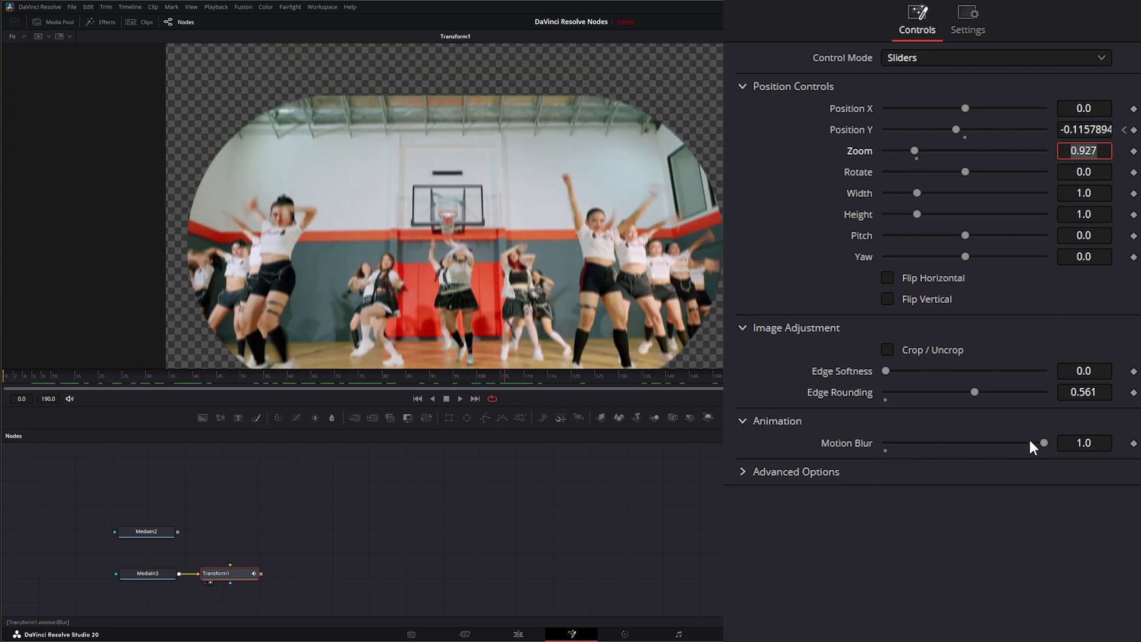
Compare the slide with motion blur on and off, reset blur to zero, then reset all transform settings
{"action": "left_click_drag", "start_coordinate": [1043, 442], "coordinate": [872, 444]}
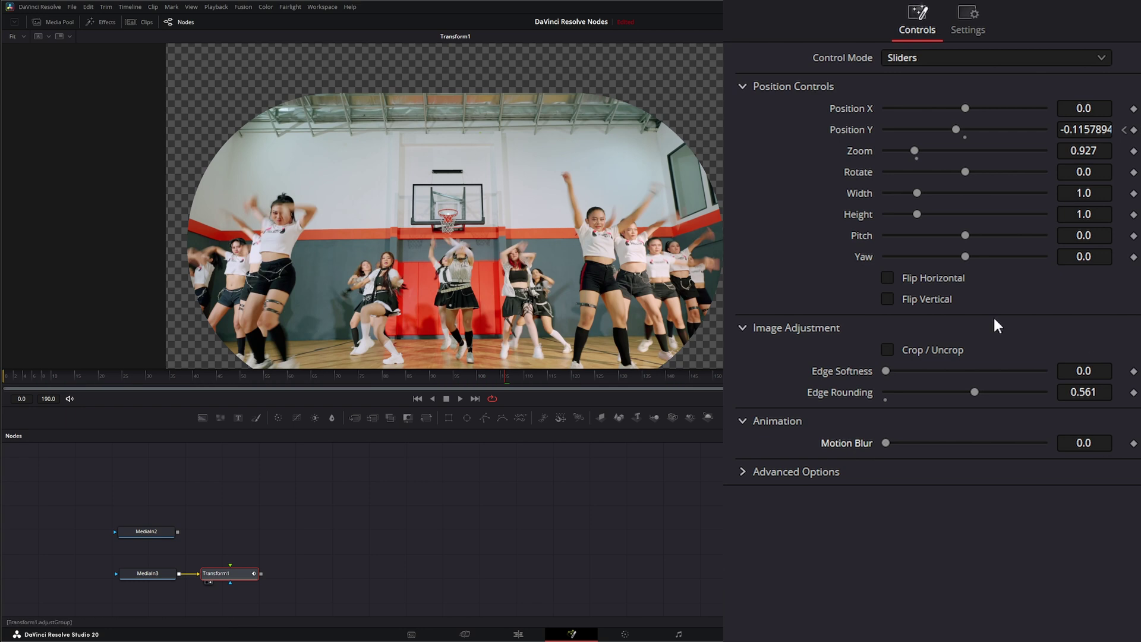
{"action": "scroll", "coordinate": [238, 181], "scroll_direction": "up", "scroll_amount": 3}
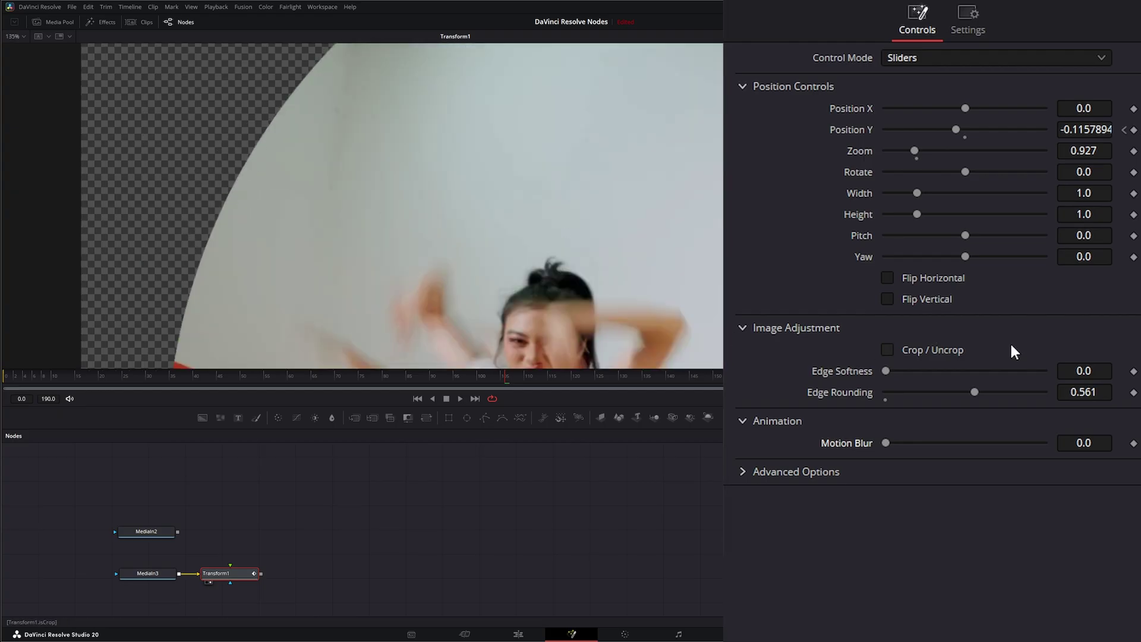
{"action": "left_click_drag", "start_coordinate": [886, 442], "coordinate": [1046, 441]}
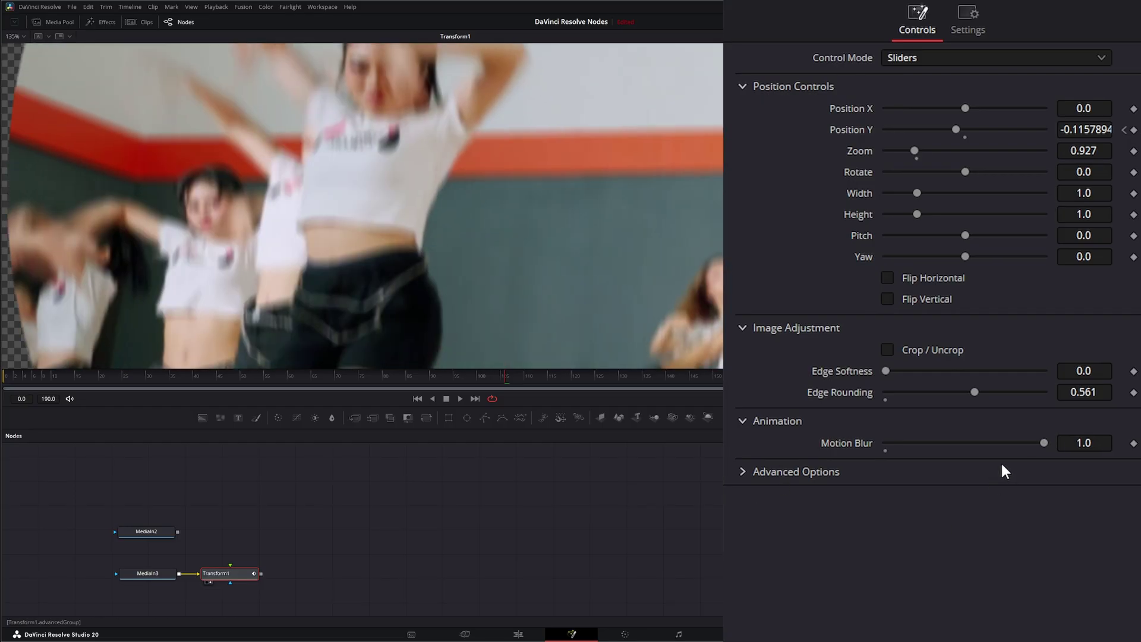
{"action": "mouse_move", "coordinate": [1043, 443]}
{"action": "left_mouse_down"}
{"action": "mouse_move", "coordinate": [886, 448]}
{"action": "mouse_move", "coordinate": [1046, 448]}
{"action": "left_mouse_up"}
{"action": "scroll", "coordinate": [619, 310], "scroll_direction": "down", "scroll_amount": 5}
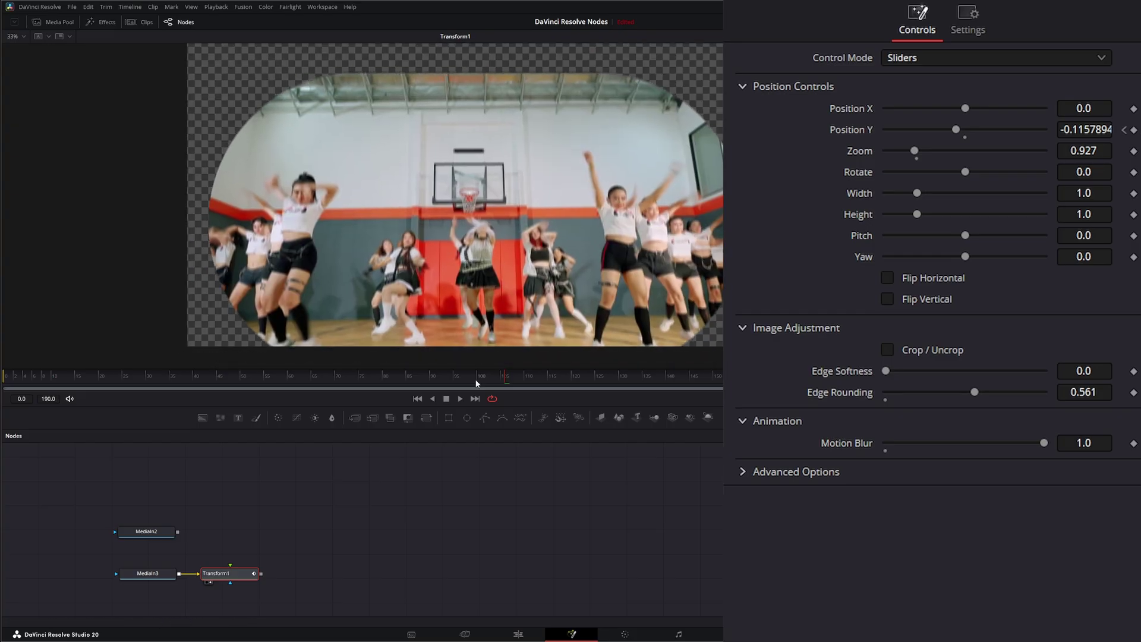
{"action": "left_click", "coordinate": [461, 399]}
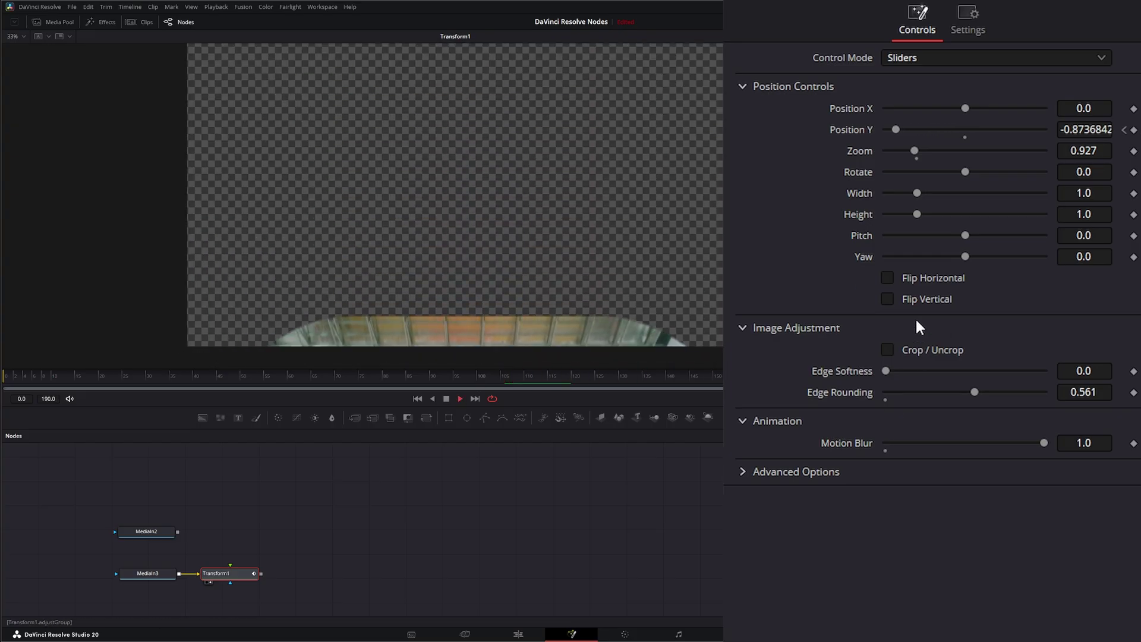
{"action": "double_click", "coordinate": [859, 440]}
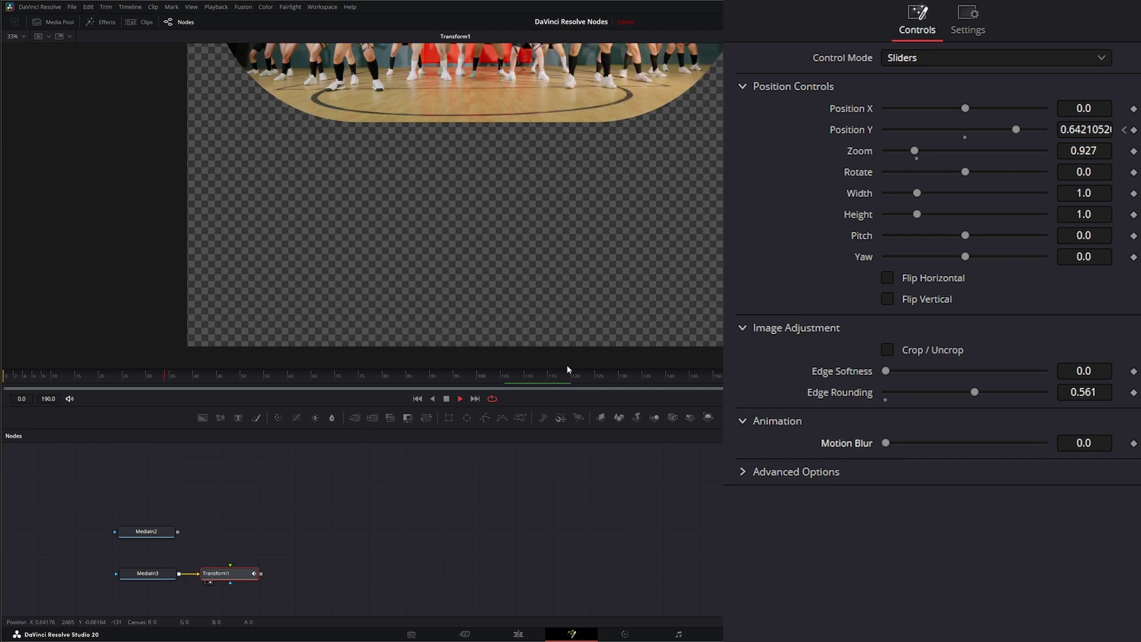
{"action": "left_click", "coordinate": [446, 399]}
{"action": "left_click", "coordinate": [417, 399]}
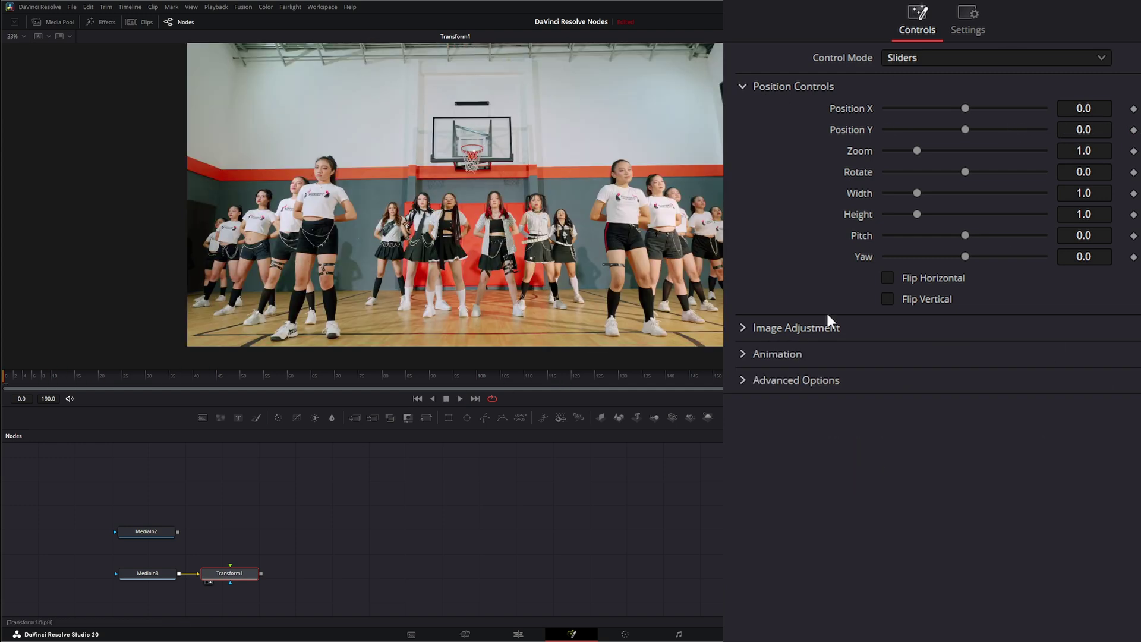
Set Edge Behaviour to Reflect, shift the clip to Position X 0.5, and preview the mirrored edge
{"action": "left_click", "coordinate": [742, 380]}
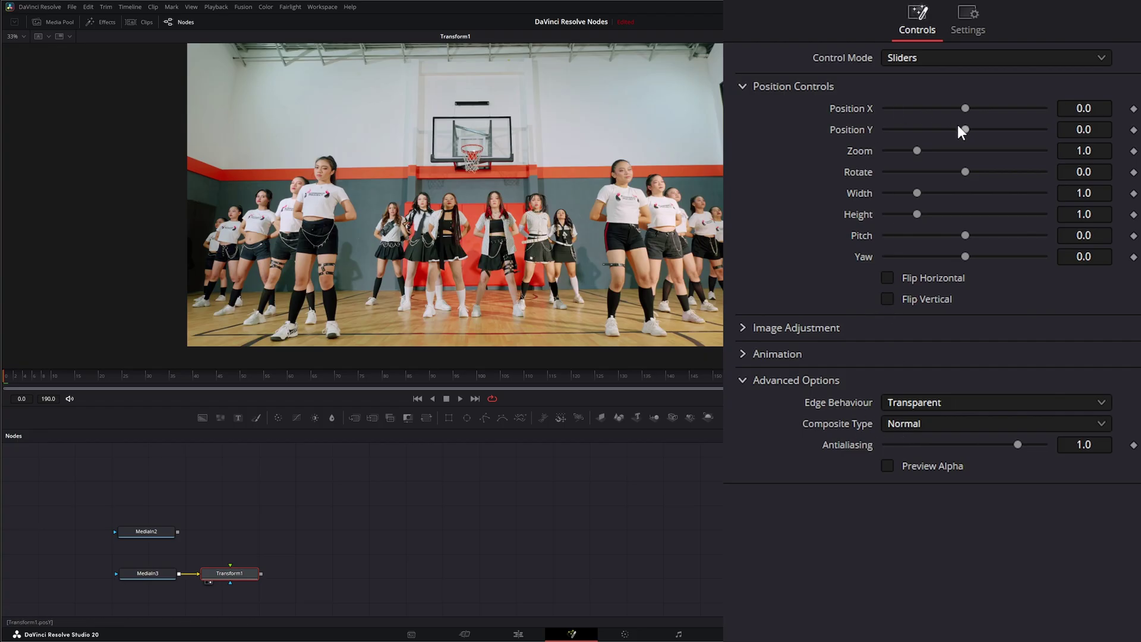
{"action": "left_click_drag", "start_coordinate": [964, 130], "coordinate": [978, 109]}
{"action": "left_click_drag", "start_coordinate": [252, 191], "coordinate": [231, 225]}
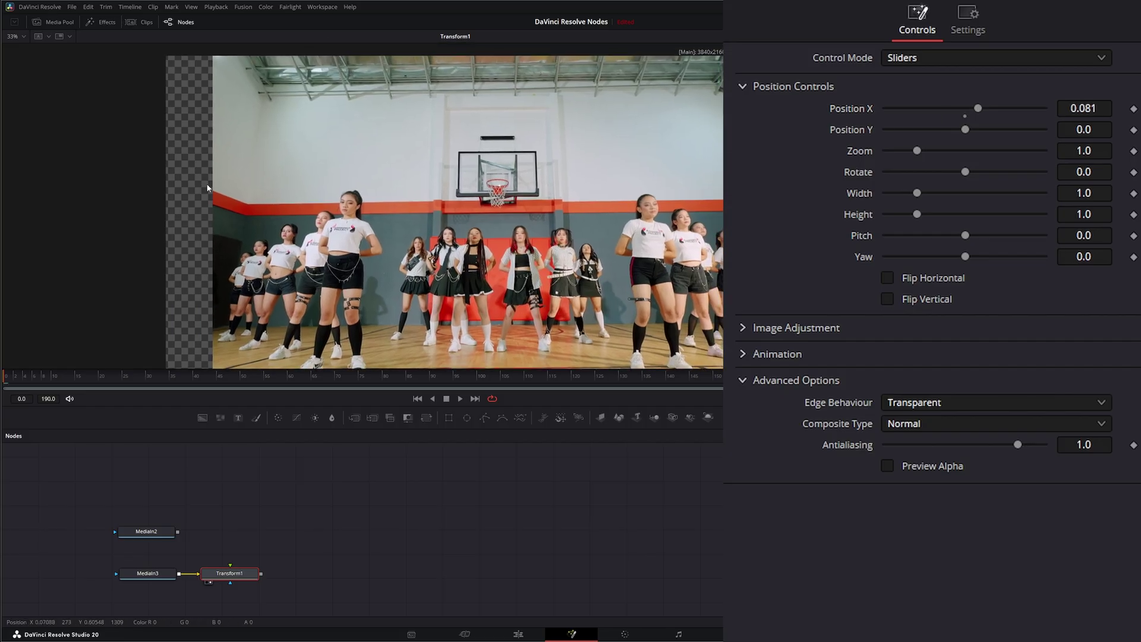
{"action": "left_click", "coordinate": [904, 405]}
{"action": "left_click", "coordinate": [915, 443]}
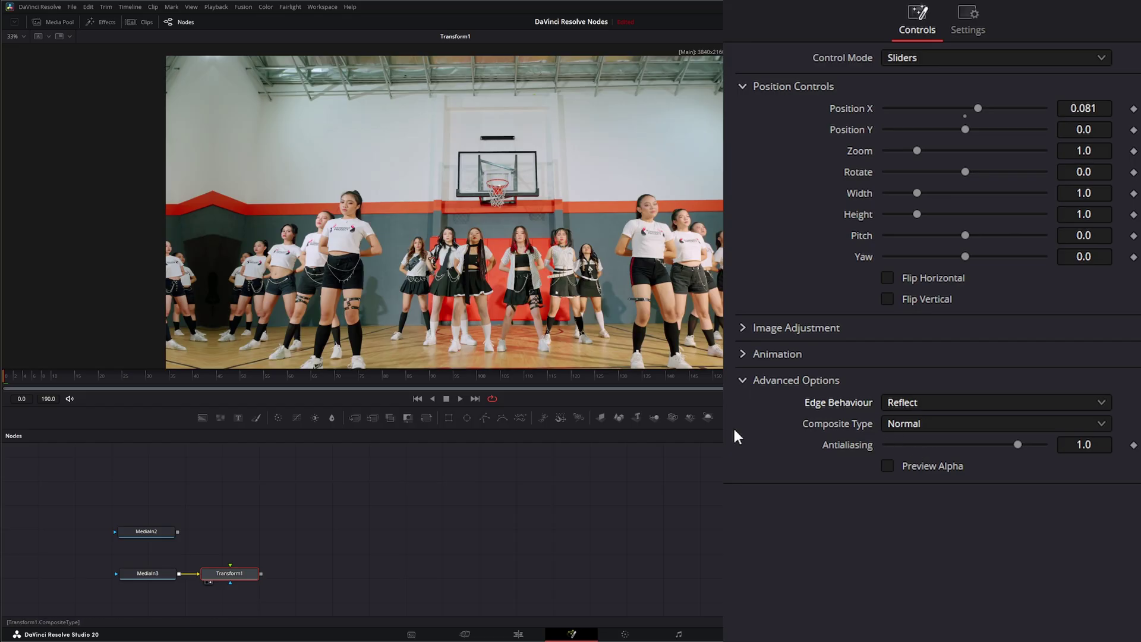
{"action": "left_click_drag", "start_coordinate": [973, 108], "coordinate": [1044, 108]}
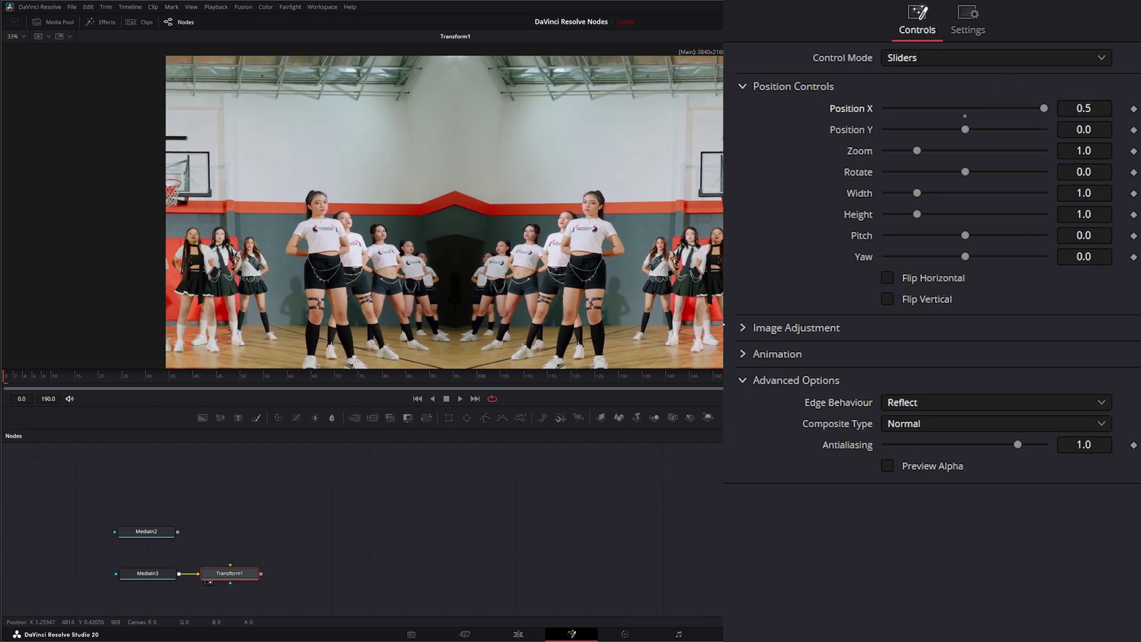
{"action": "left_click", "coordinate": [461, 398]}
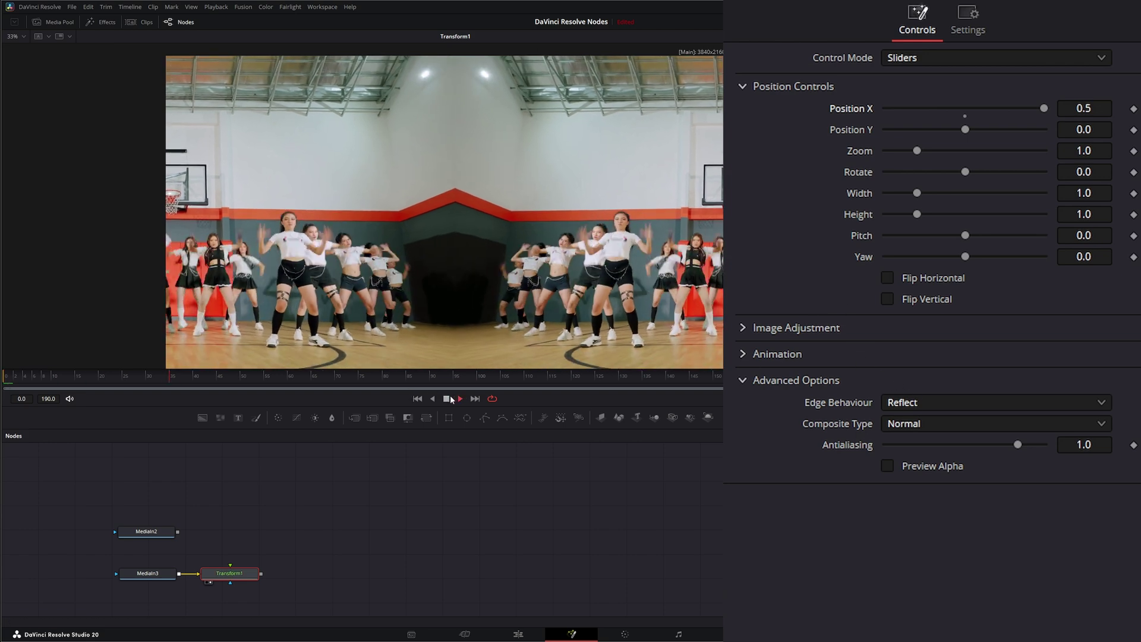
{"action": "left_click", "coordinate": [448, 399]}
{"action": "left_click", "coordinate": [417, 398]}
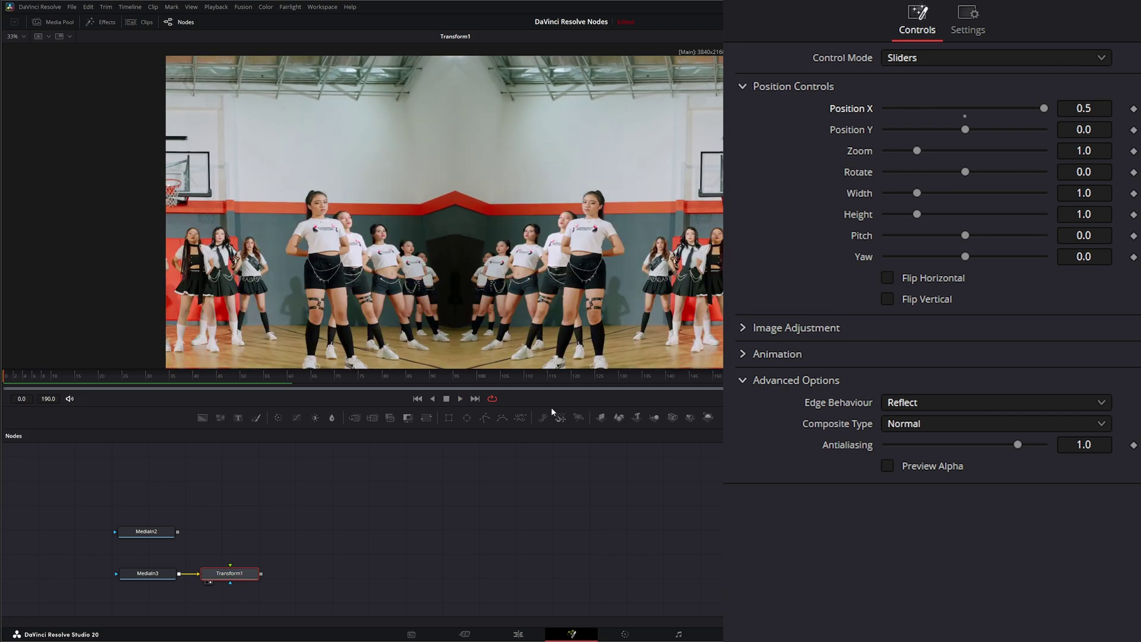
Compare Wrap-Around and Replicate edge behaviours, then settle back on Reflect
{"action": "left_click", "coordinate": [904, 402]}
{"action": "left_click", "coordinate": [921, 460]}
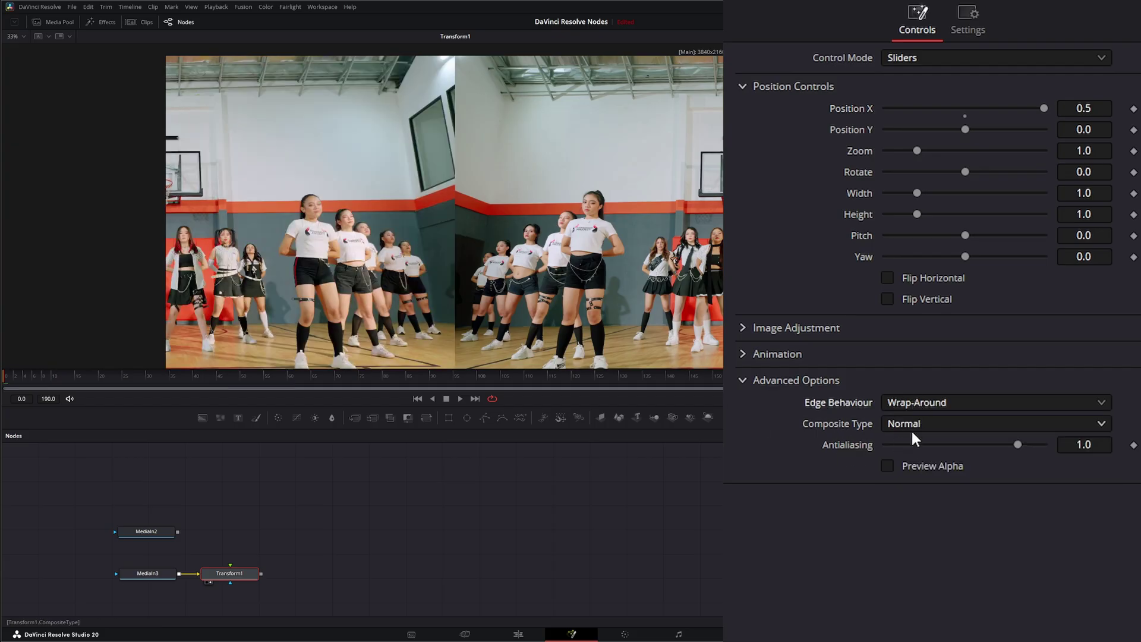
{"action": "left_click", "coordinate": [908, 404]}
{"action": "left_click", "coordinate": [919, 479]}
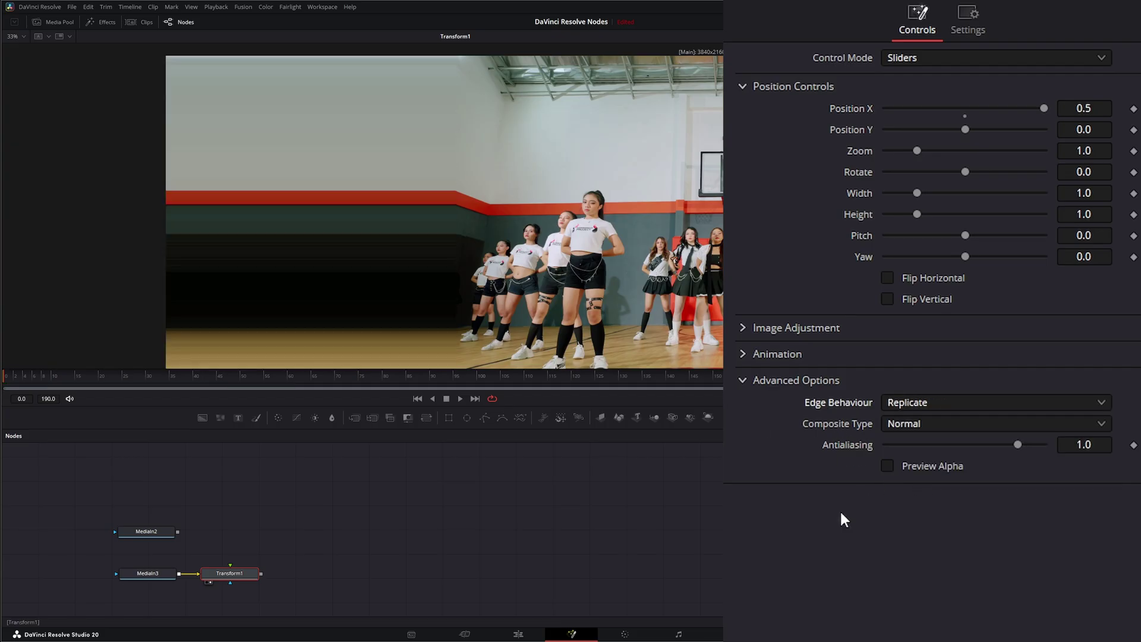
{"action": "left_click", "coordinate": [900, 402]}
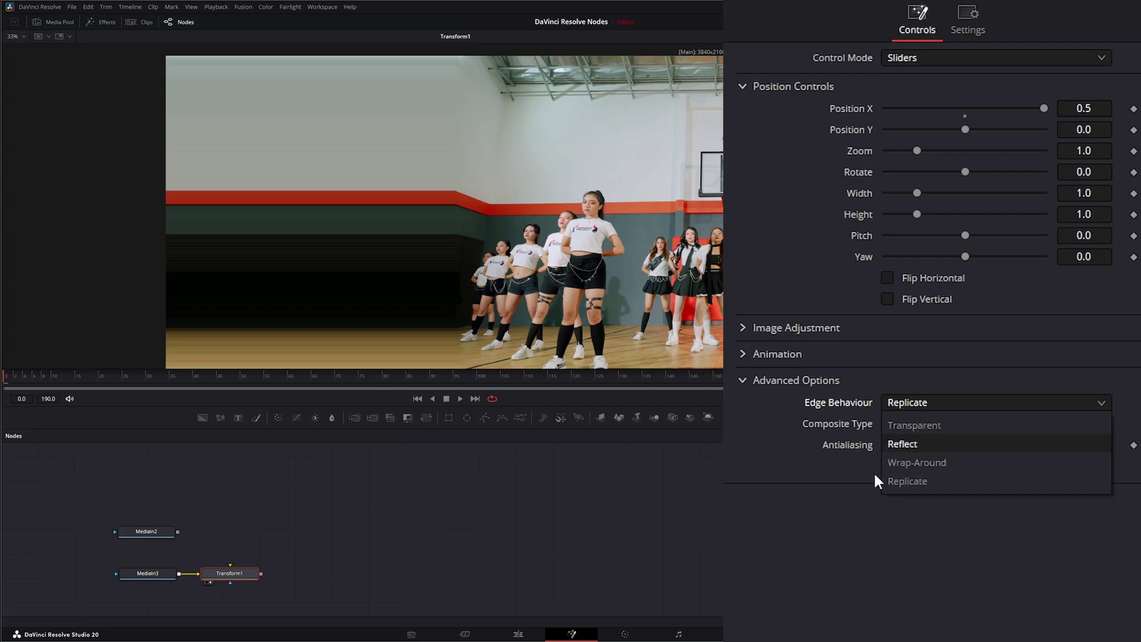
{"action": "left_click", "coordinate": [922, 440]}
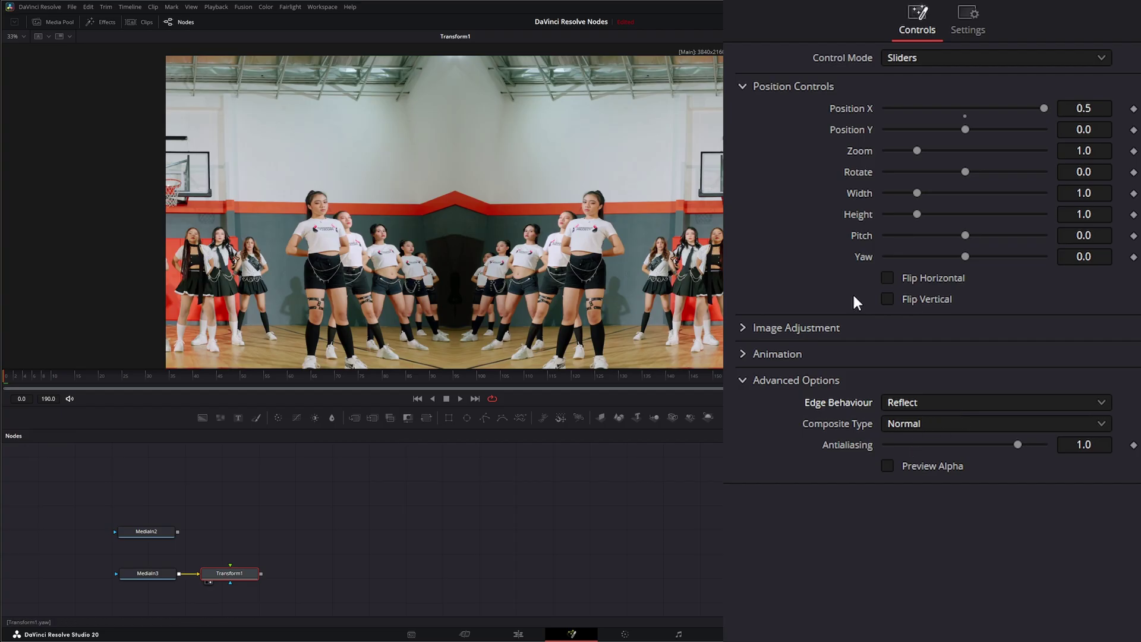
Round the clip into a centred circle at Edge Rounding 1.0 and Zoom 0.25, then play it
{"action": "left_click", "coordinate": [737, 324]}
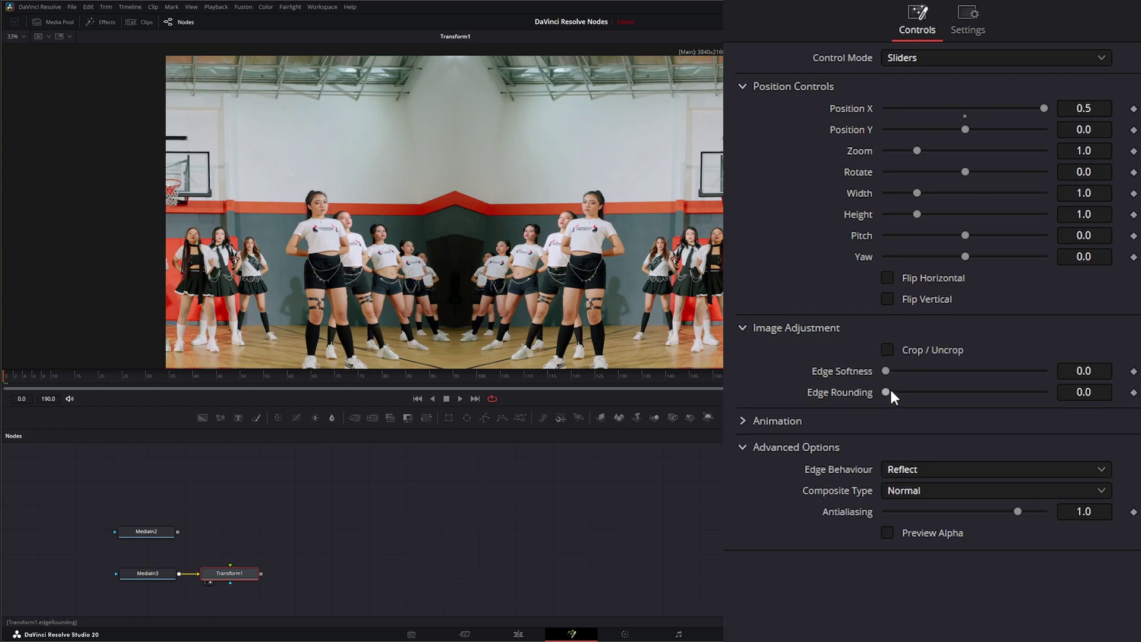
{"action": "left_click_drag", "start_coordinate": [891, 392], "coordinate": [1062, 395]}
{"action": "double_click", "coordinate": [848, 107]}
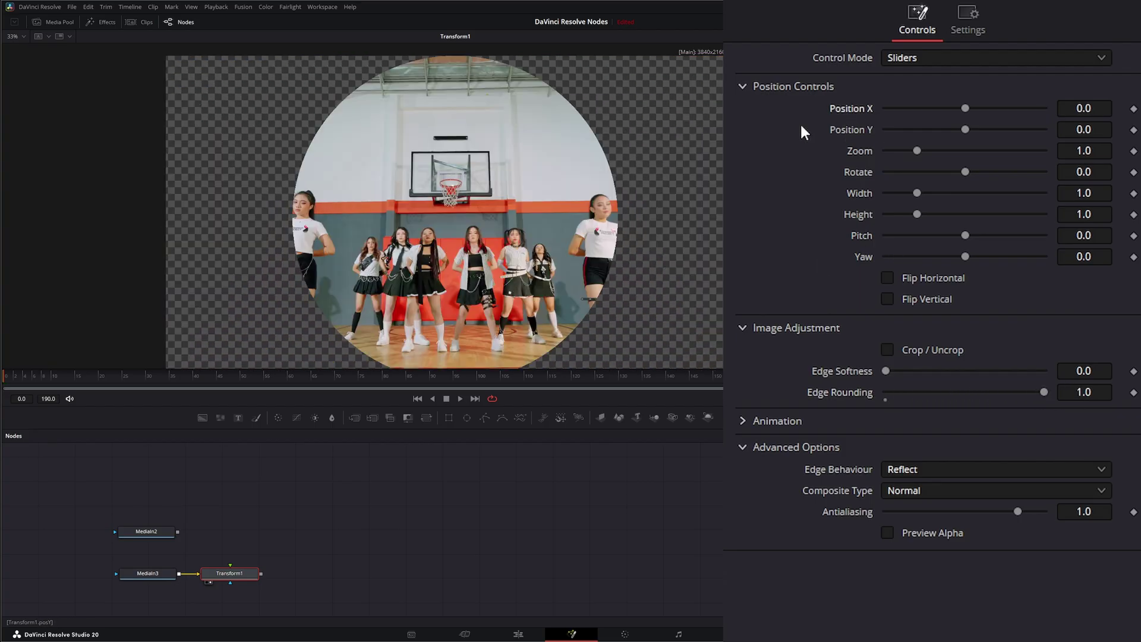
{"action": "left_click_drag", "start_coordinate": [917, 151], "coordinate": [885, 153]}
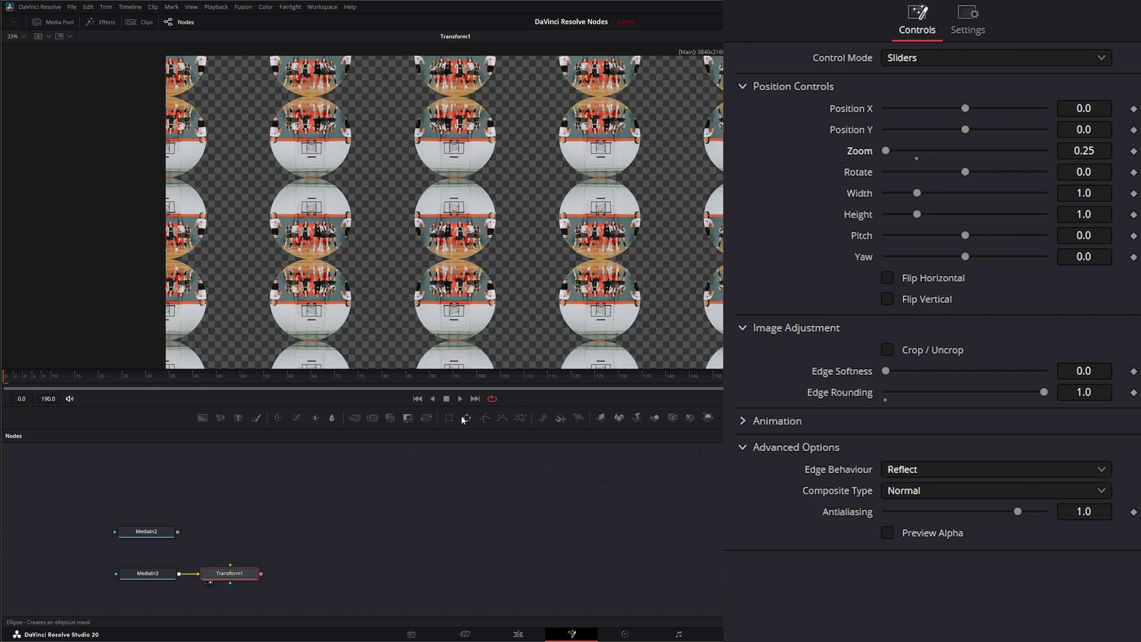
{"action": "key", "text": "space"}
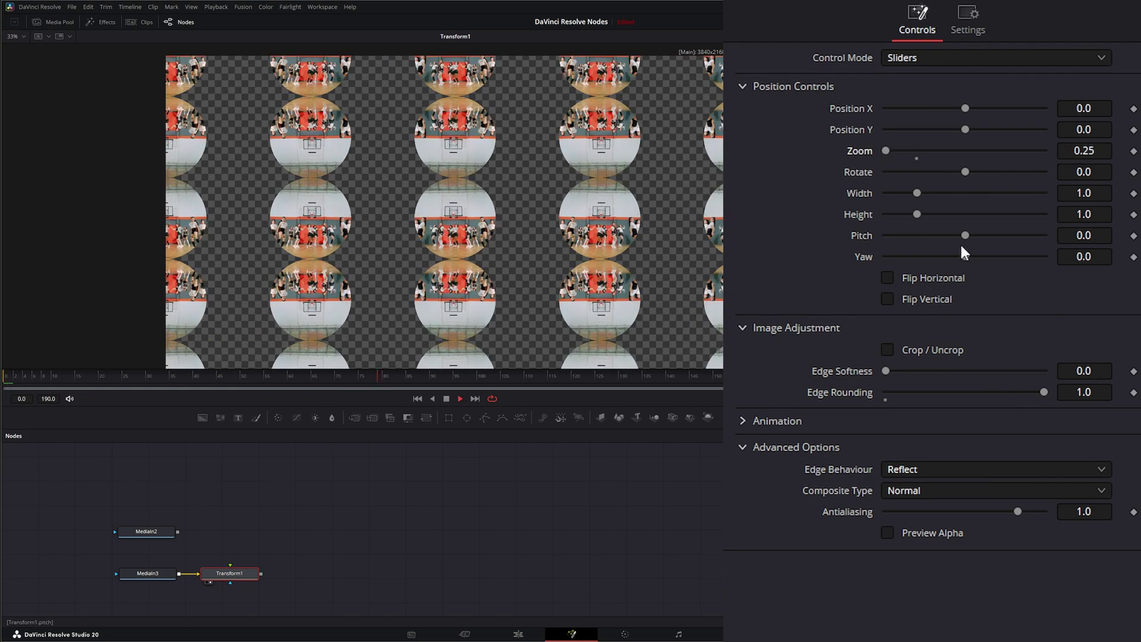
Test pitch, yaw and the Wrap-Around, Replicate and Transparent edges, ending on Reflect with pitch and yaw at 0
{"action": "mouse_move", "coordinate": [966, 236]}
{"action": "left_mouse_down"}
{"action": "mouse_move", "coordinate": [1001, 237]}
{"action": "mouse_move", "coordinate": [936, 225]}
{"action": "mouse_move", "coordinate": [966, 226]}
{"action": "left_mouse_up"}
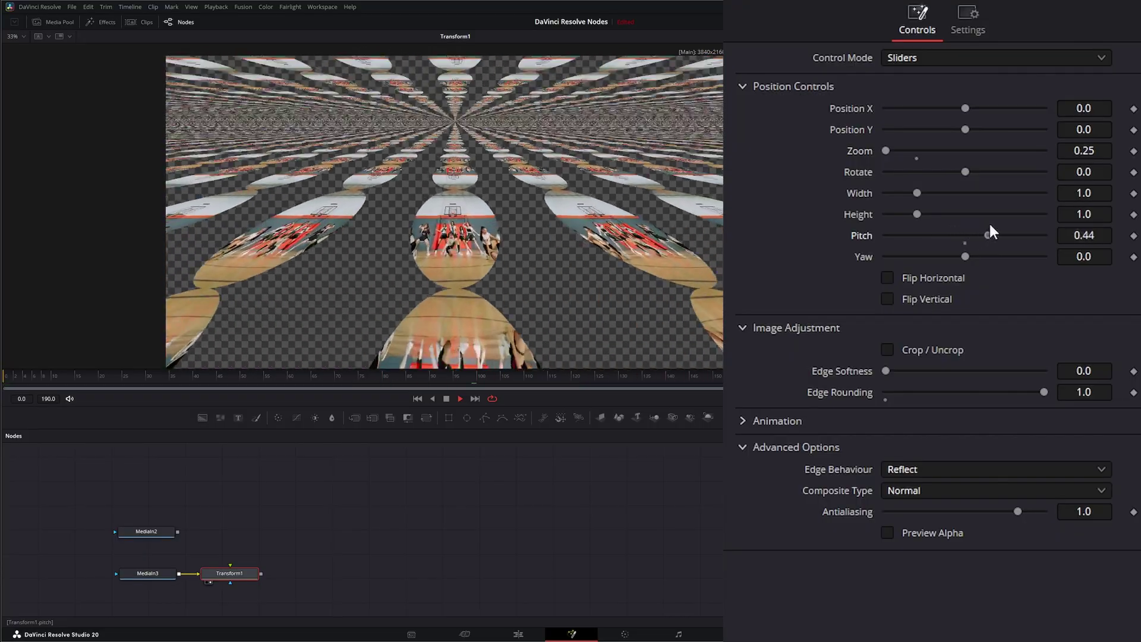
{"action": "left_click_drag", "start_coordinate": [992, 232], "coordinate": [930, 257]}
{"action": "left_click", "coordinate": [911, 469]}
{"action": "left_click", "coordinate": [929, 528]}
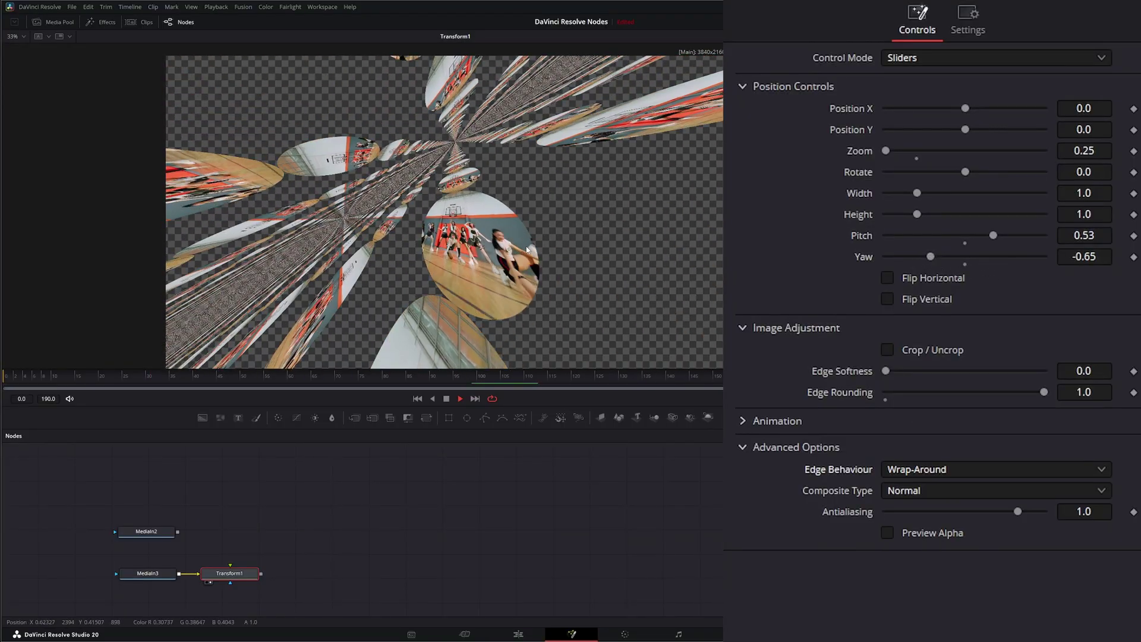
{"action": "left_click", "coordinate": [923, 469]}
{"action": "left_click", "coordinate": [922, 548]}
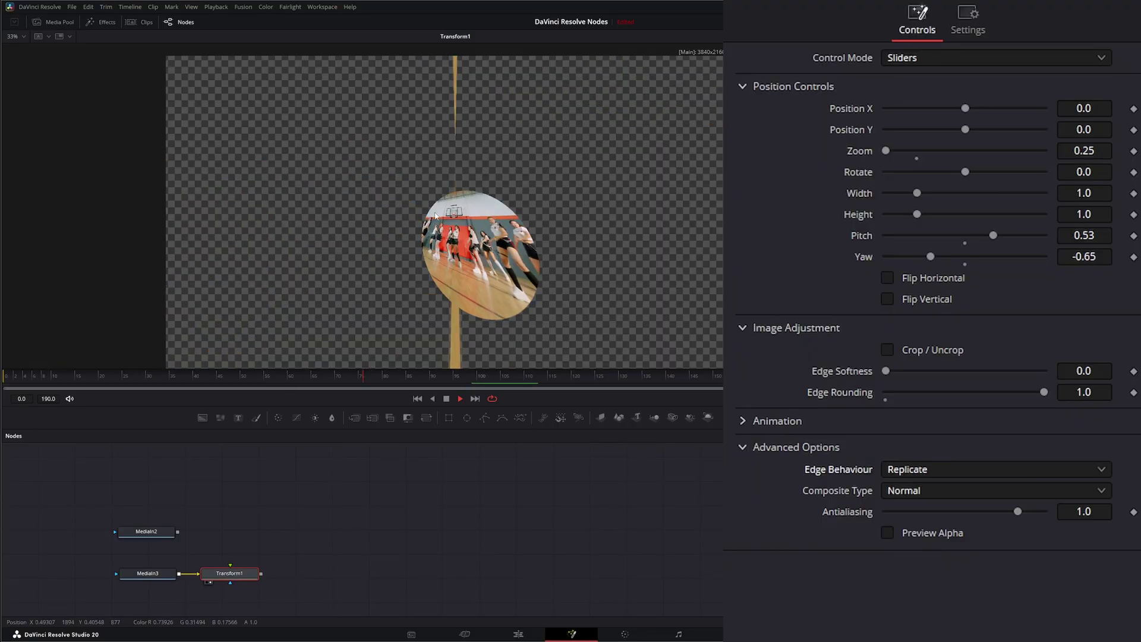
{"action": "left_click", "coordinate": [912, 469]}
{"action": "left_click", "coordinate": [919, 491]}
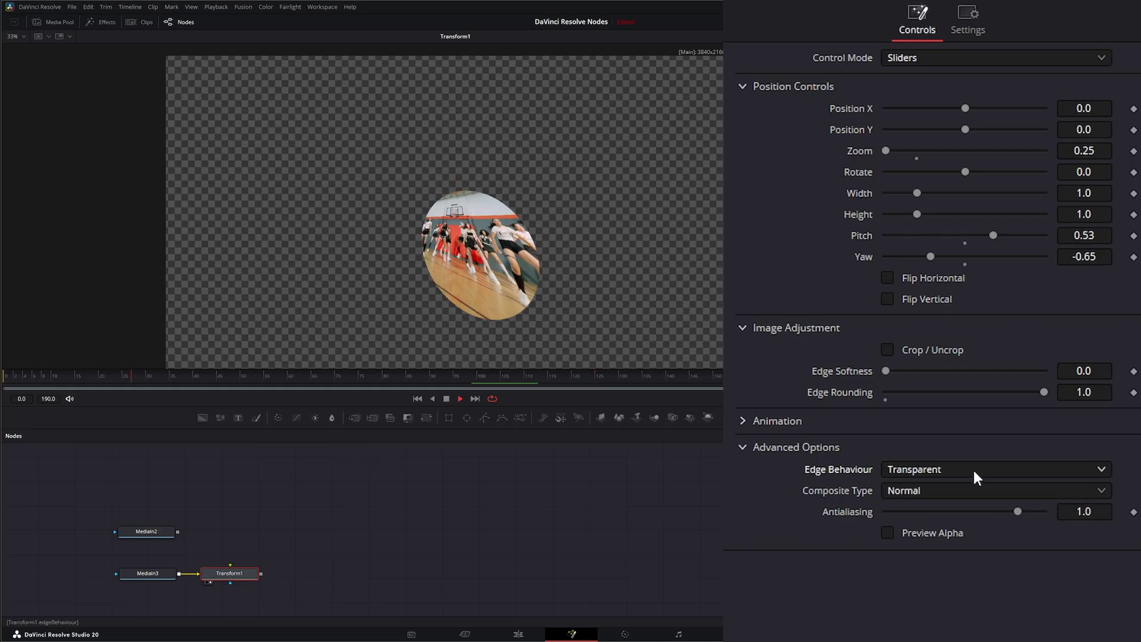
{"action": "left_click", "coordinate": [911, 470]}
{"action": "left_click", "coordinate": [931, 510]}
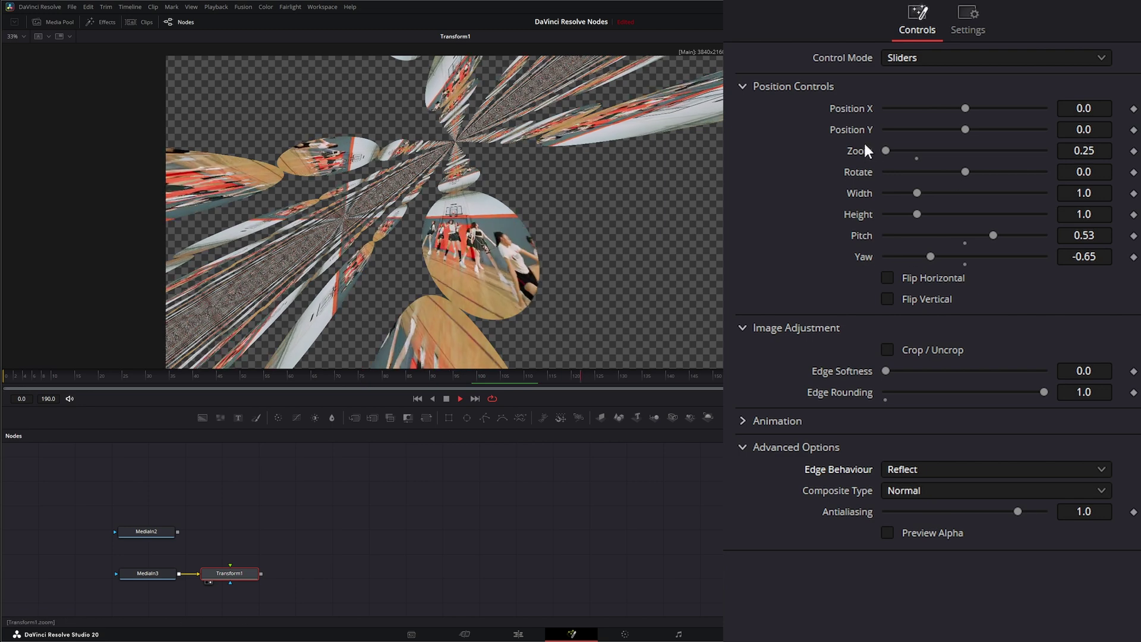
{"action": "double_click", "coordinate": [858, 234]}
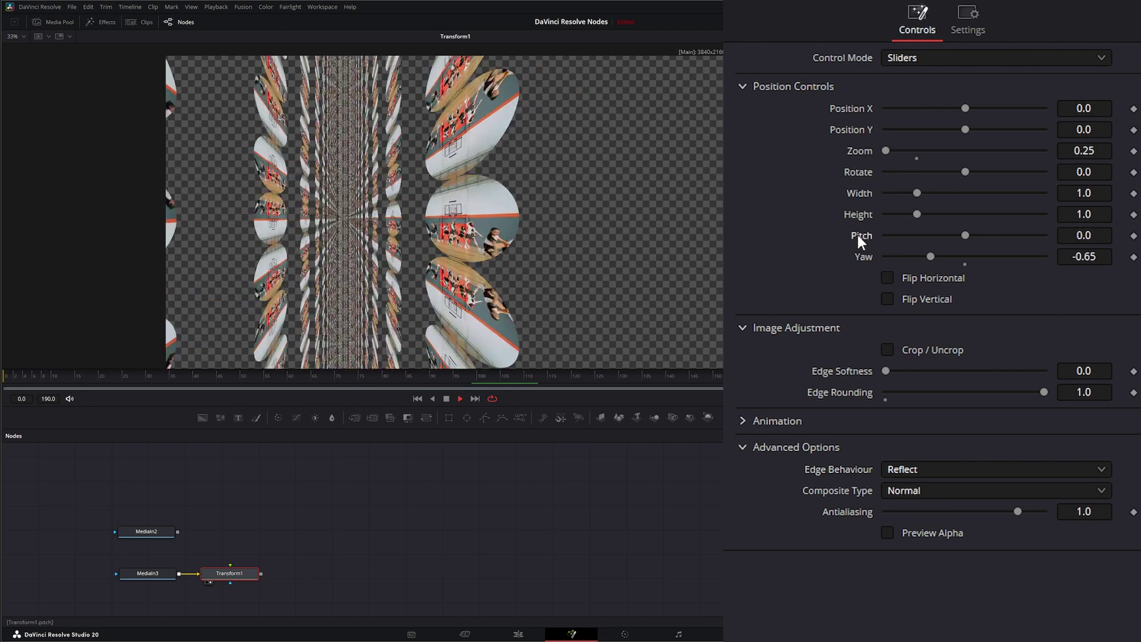
{"action": "double_click", "coordinate": [861, 256]}
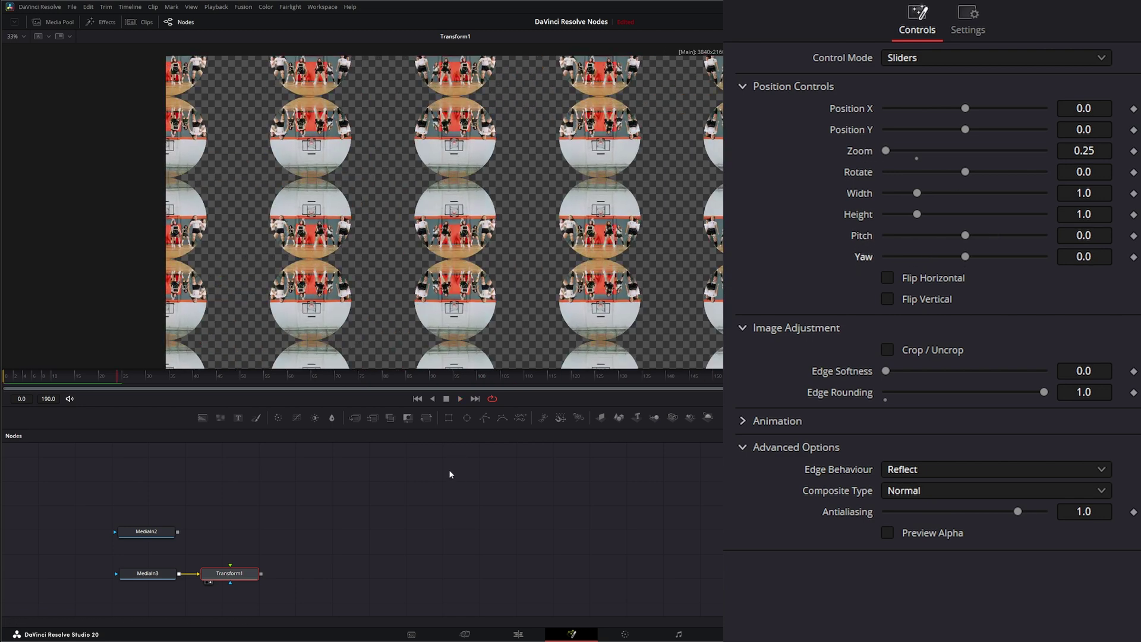
Move Transform1 aside, reset its controls to defaults, and wire MediaIn2 into its top input
{"action": "left_click_drag", "start_coordinate": [233, 578], "coordinate": [259, 578]}
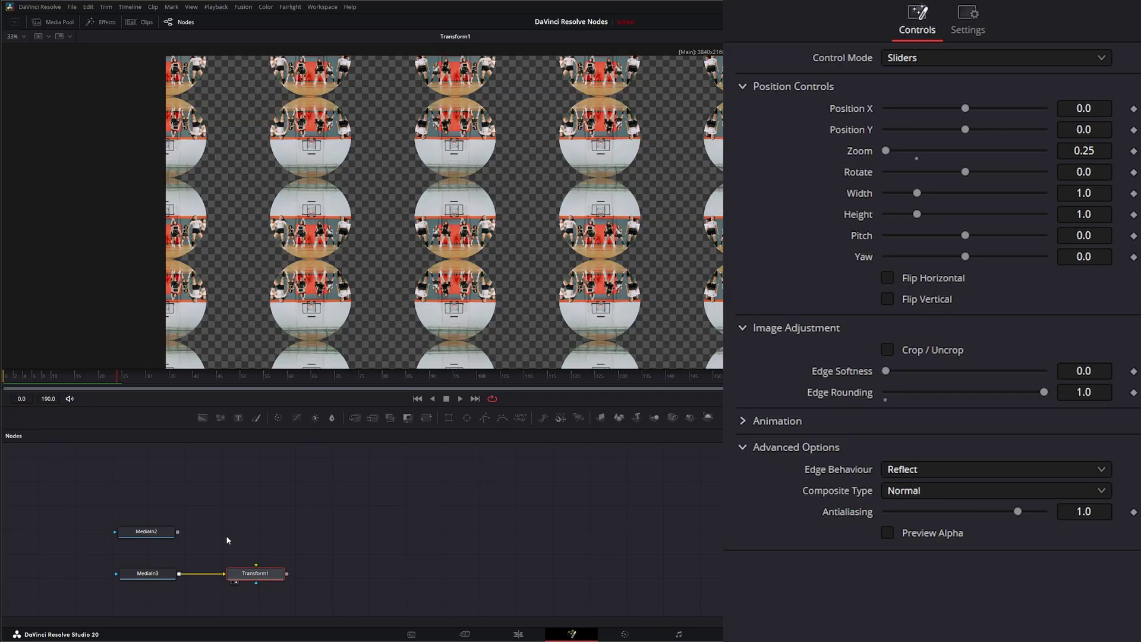
{"action": "left_click_drag", "start_coordinate": [228, 530], "coordinate": [356, 587]}
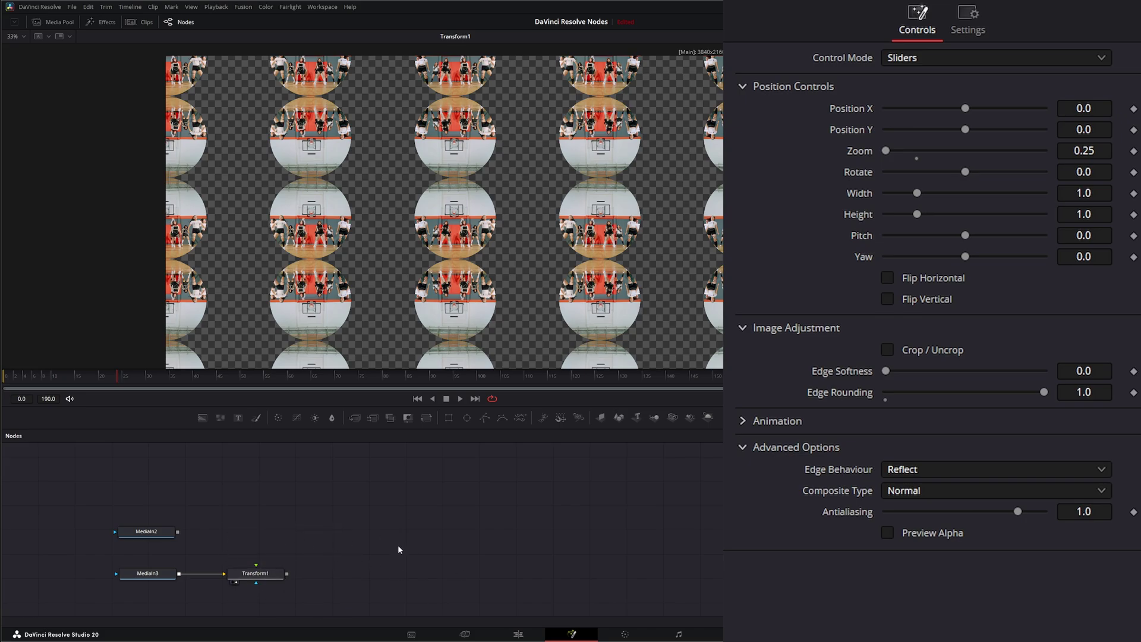
{"action": "left_click_drag", "start_coordinate": [255, 567], "coordinate": [262, 505]}
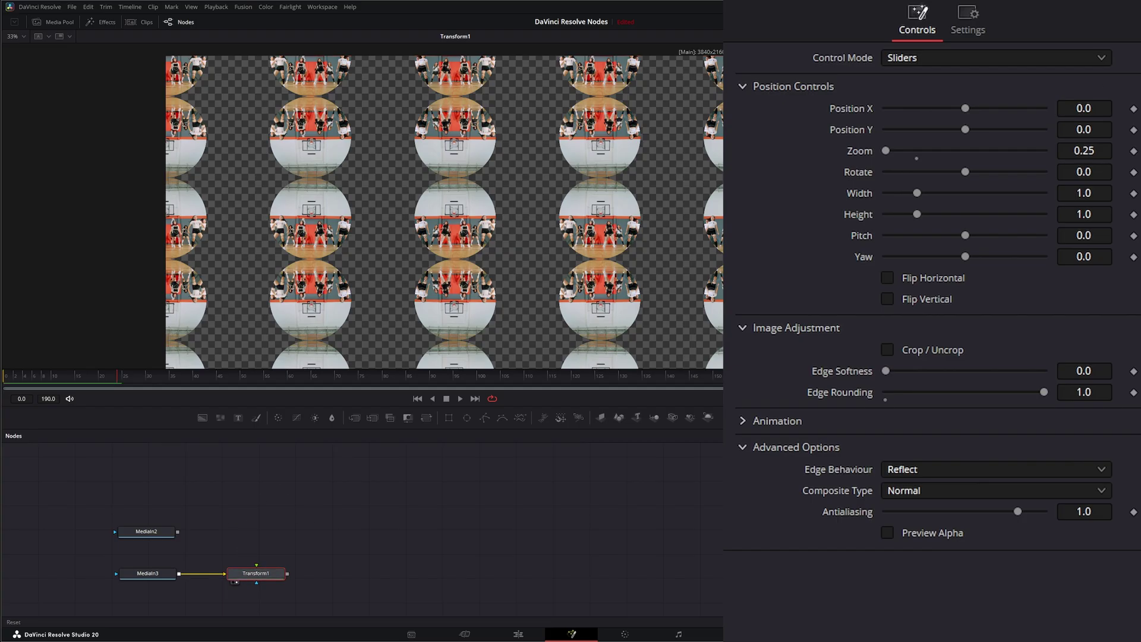
{"action": "left_click", "coordinate": [916, 159]}
{"action": "left_click", "coordinate": [797, 327], "text": "ctrl"}
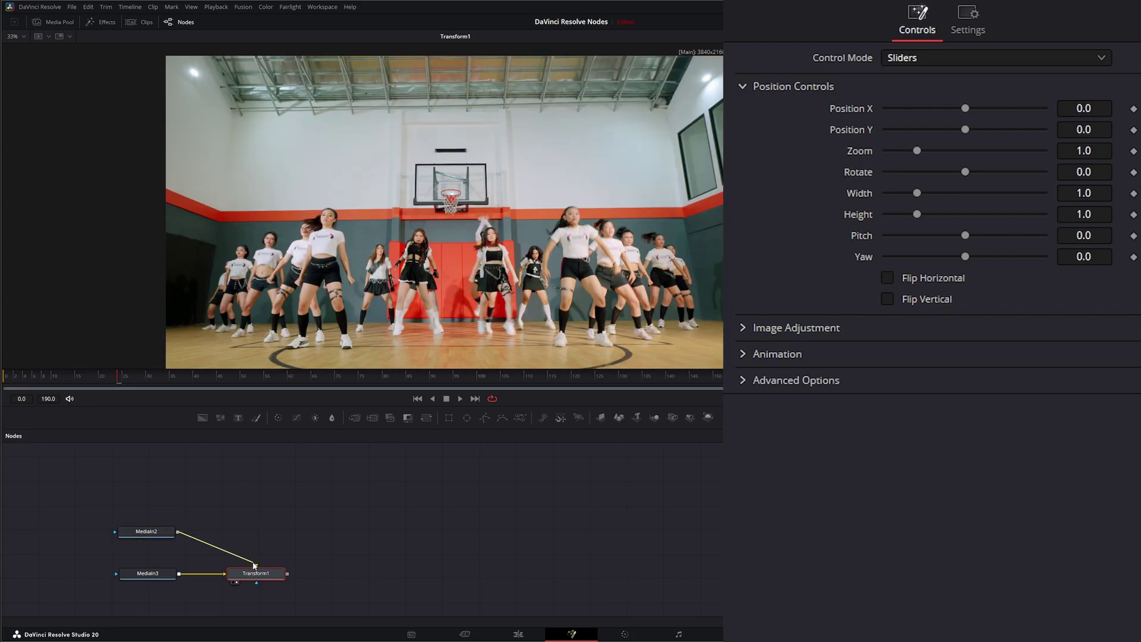
{"action": "left_click_drag", "start_coordinate": [257, 566], "coordinate": [257, 565]}
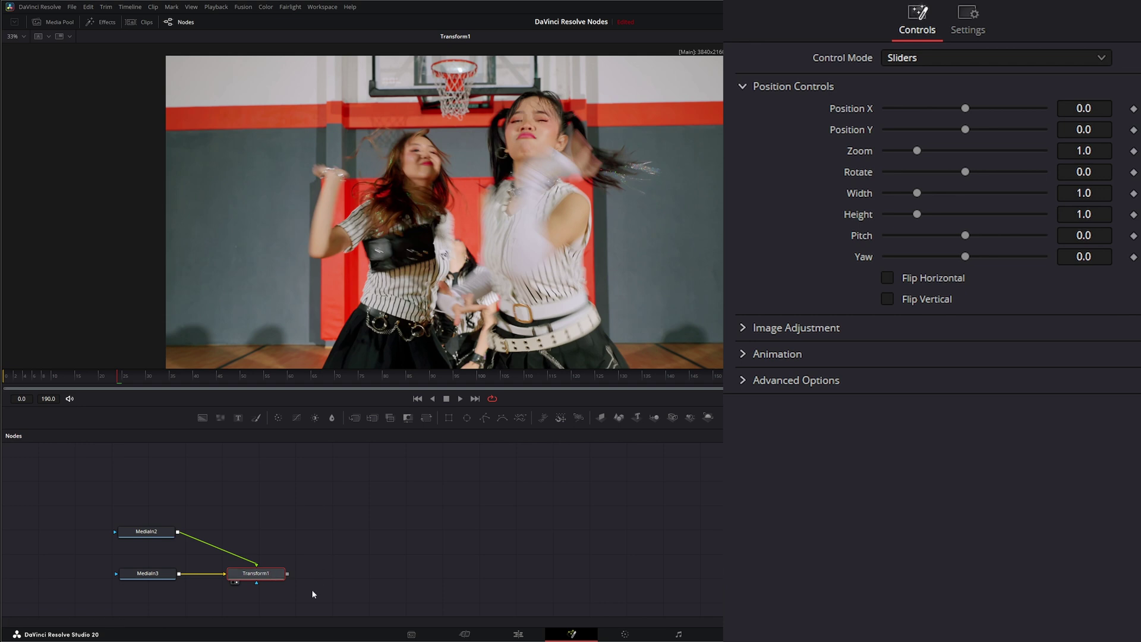
On Transform1, set Edge Rounding to 1.0 to make the close-up a circle, then shrink it
{"action": "left_click_drag", "start_coordinate": [148, 575], "coordinate": [141, 575]}
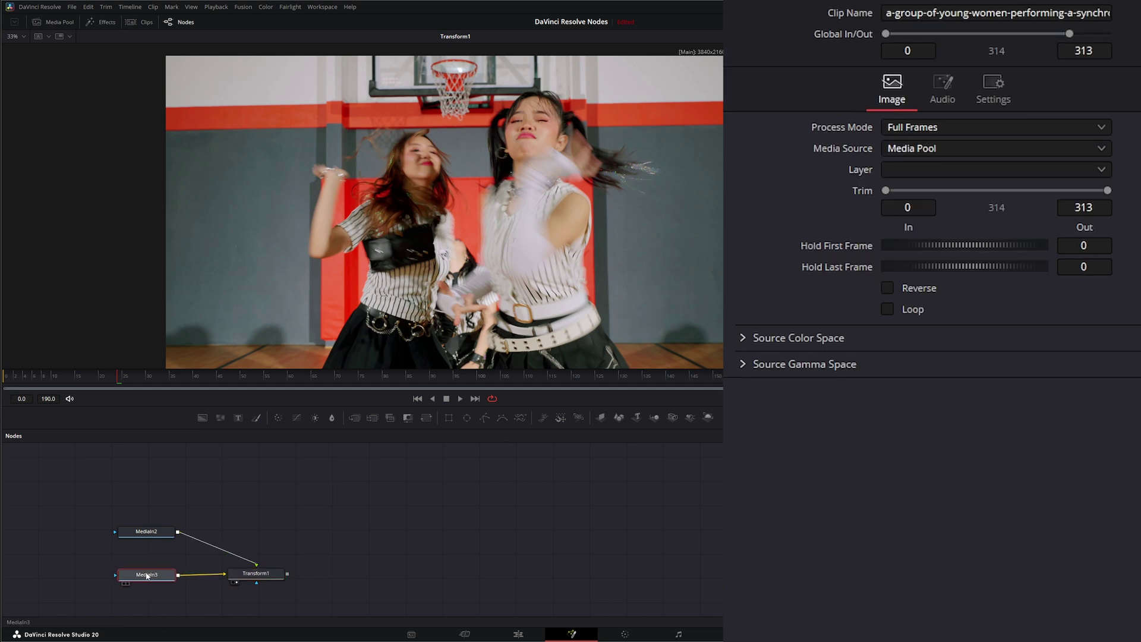
{"action": "left_click", "coordinate": [256, 573]}
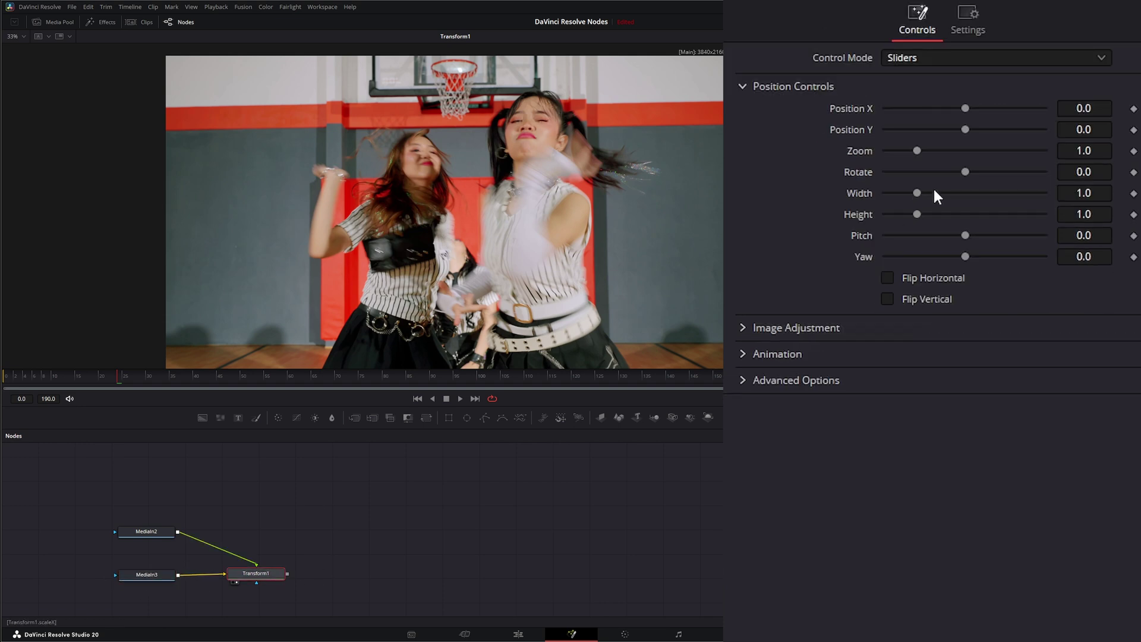
{"action": "left_click", "coordinate": [742, 328]}
{"action": "left_click_drag", "start_coordinate": [886, 392], "coordinate": [1044, 391]}
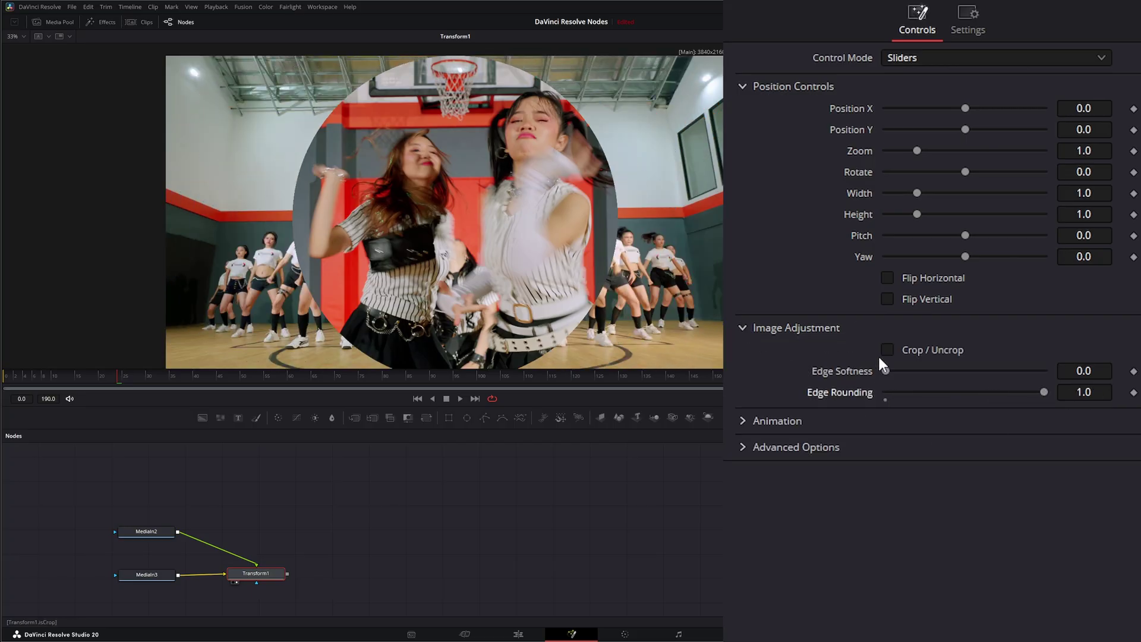
{"action": "left_click_drag", "start_coordinate": [916, 150], "coordinate": [884, 149]}
Preview the composite, set Zoom to about 0.73, and move it to Position X 0.199
{"action": "left_click", "coordinate": [460, 398]}
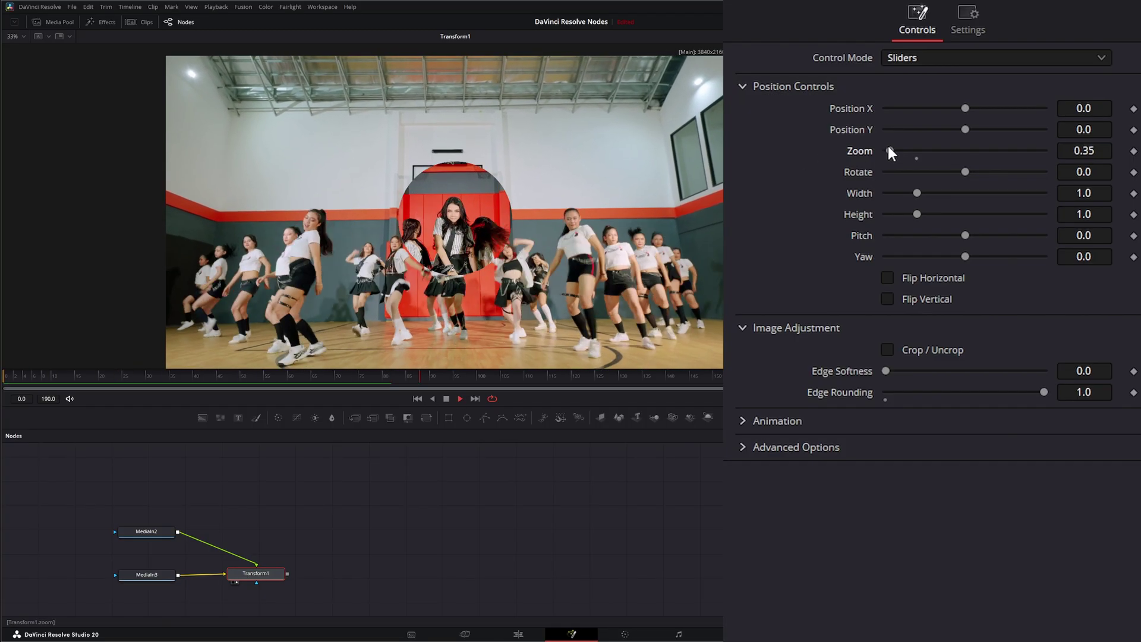
{"action": "left_click_drag", "start_coordinate": [888, 145], "coordinate": [904, 146]}
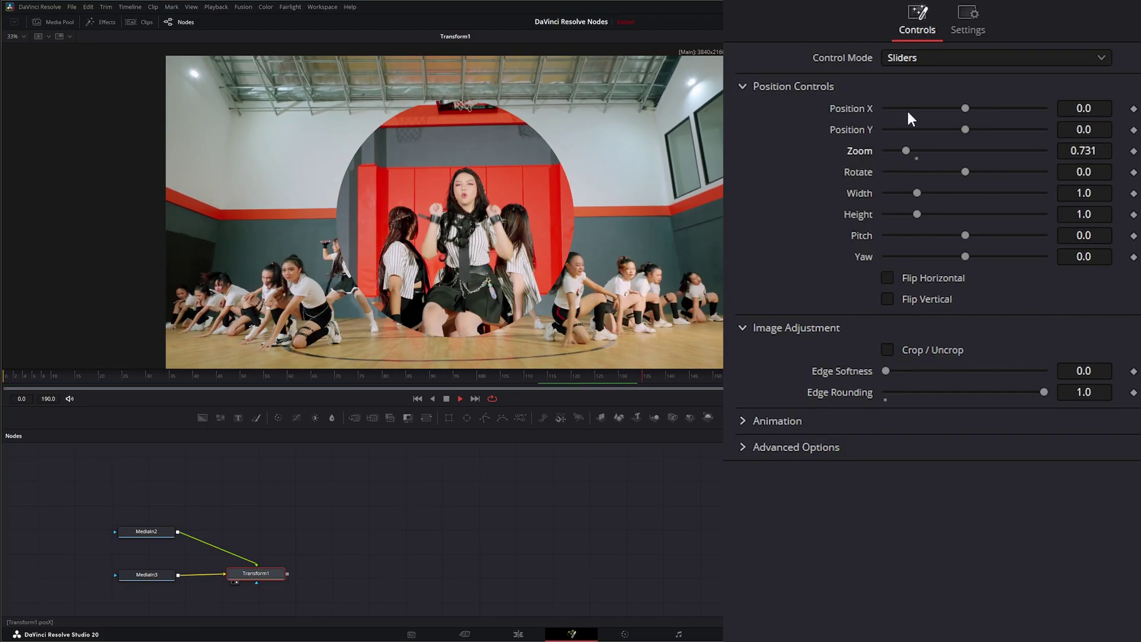
{"action": "left_click_drag", "start_coordinate": [966, 108], "coordinate": [994, 108]}
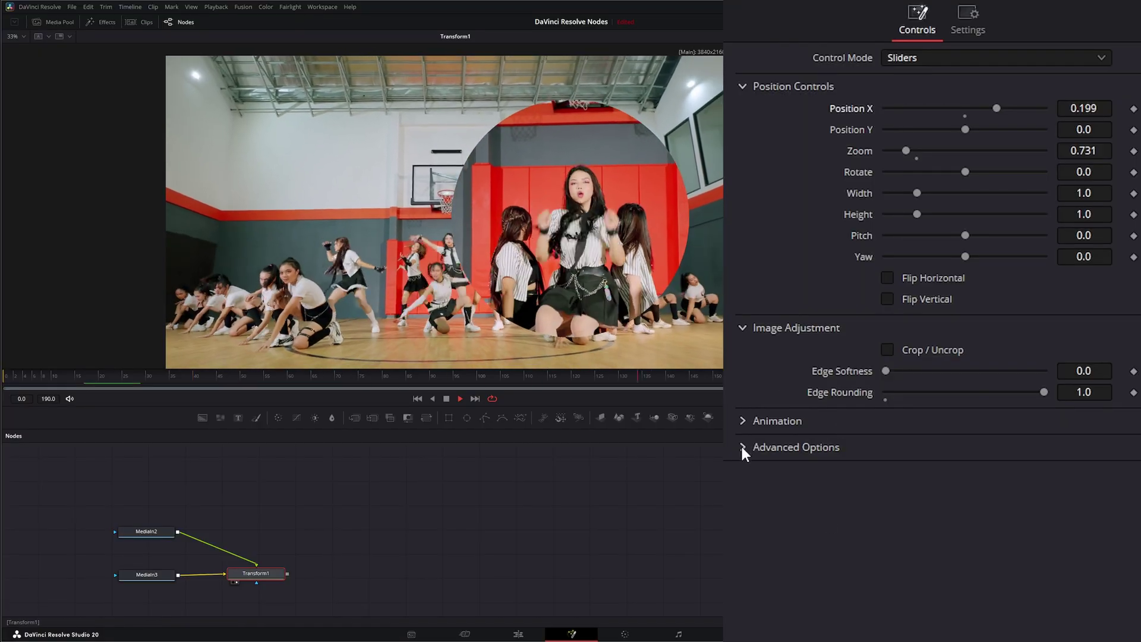
Set Edge Behaviour to Reflect and change Zoom to 2.596
{"action": "left_click", "coordinate": [742, 447]}
{"action": "left_click", "coordinate": [910, 470]}
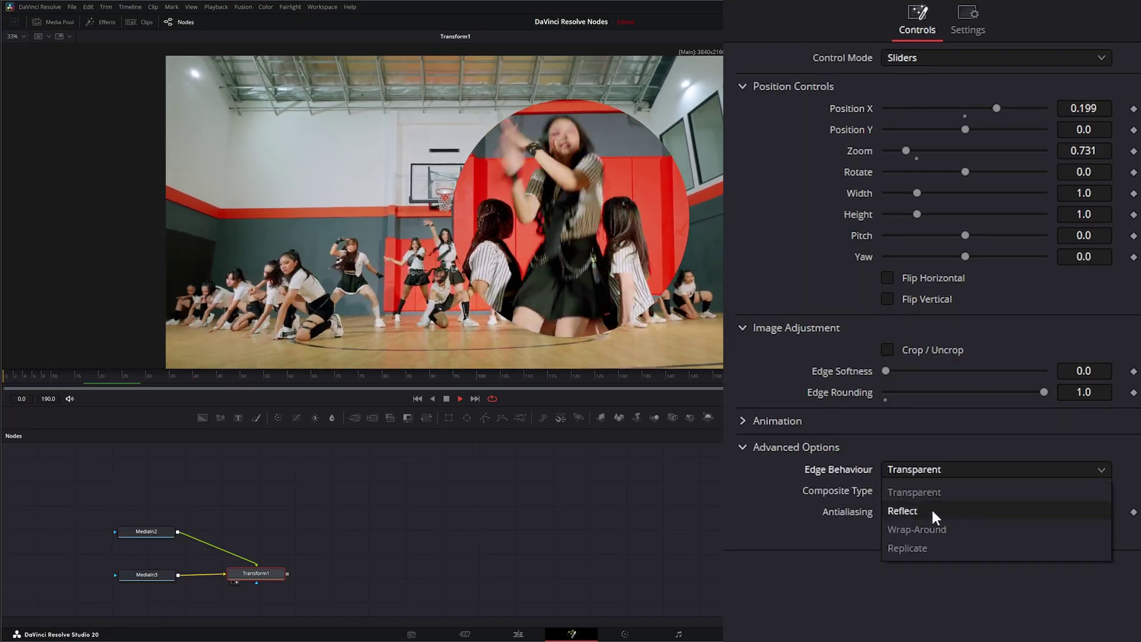
{"action": "left_click", "coordinate": [932, 510]}
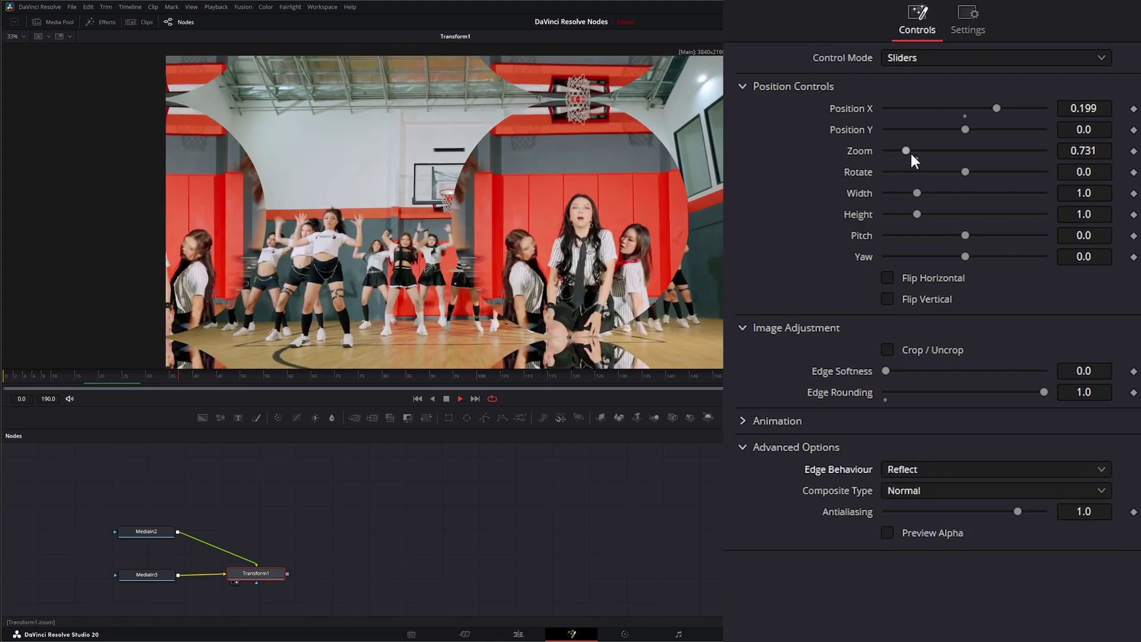
{"action": "left_click_drag", "start_coordinate": [910, 151], "coordinate": [985, 151]}
{"action": "left_click_drag", "start_coordinate": [323, 550], "coordinate": [262, 597]}
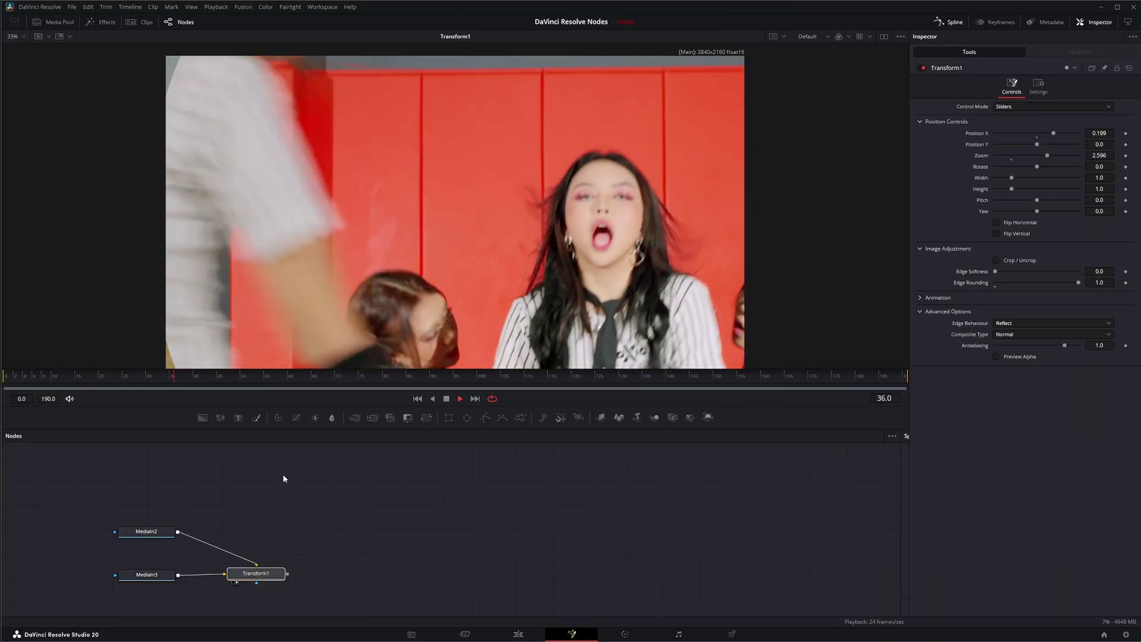